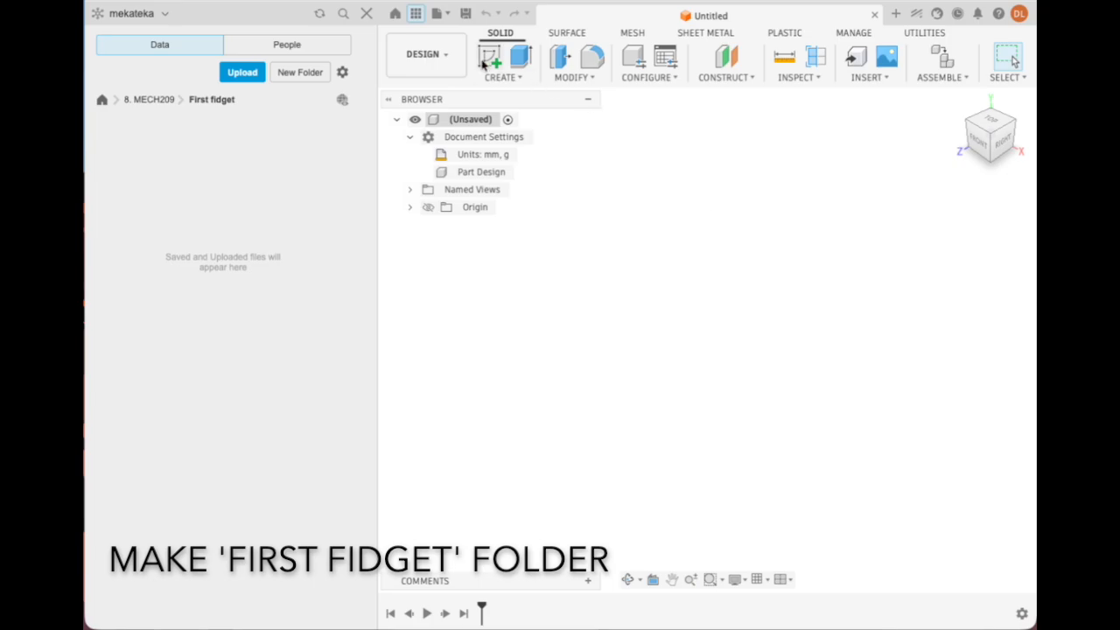
- Save the untitled design as "Key cap" in the First fidget folder and close the project data listing
click(436, 14)
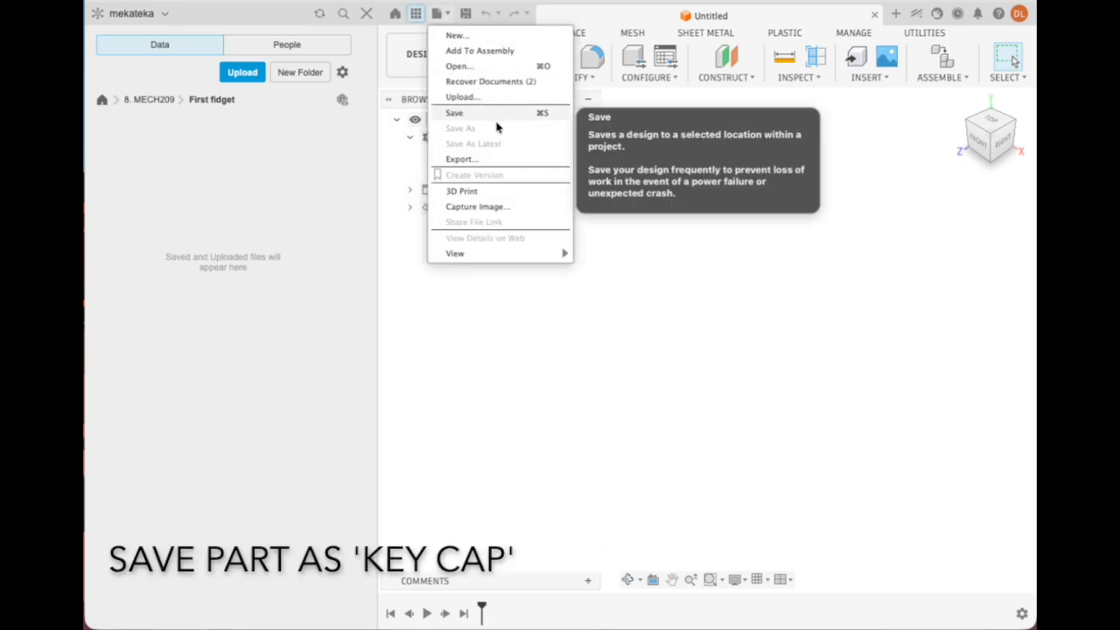
key(super+s)
text(Keycap)
key(Return)
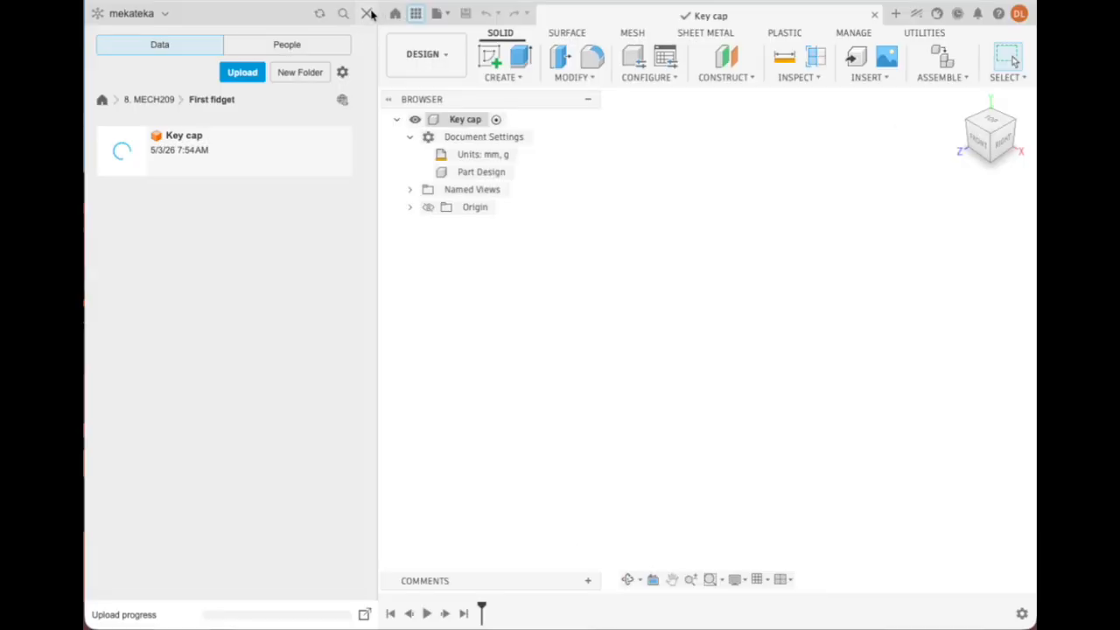
click(367, 13)
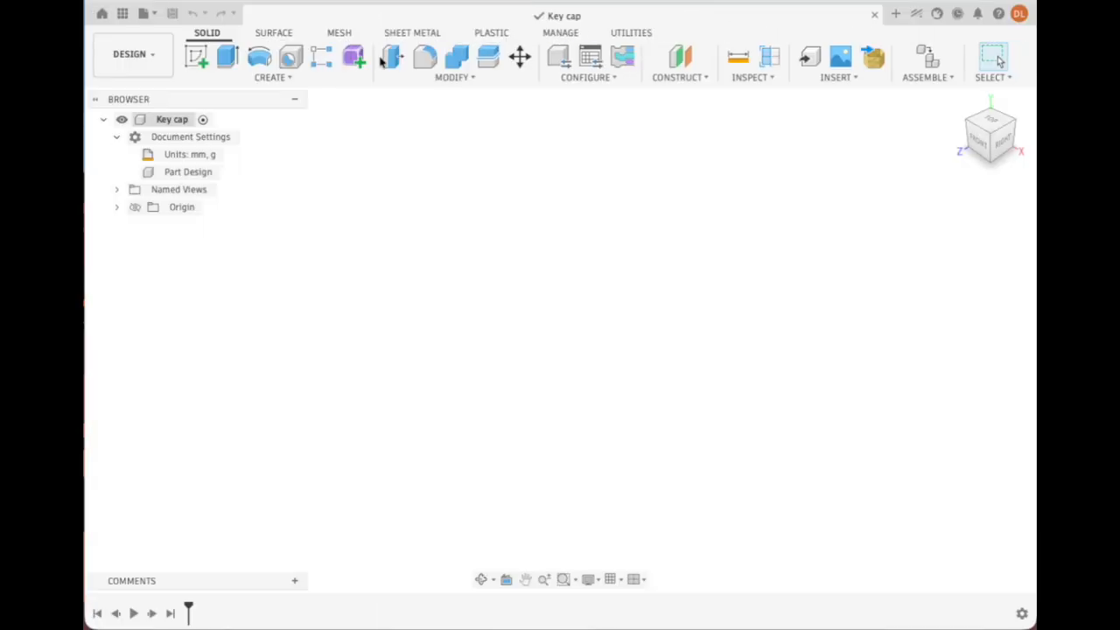
- Create a sketch on the horizontal origin plane and draw a center rectangle from the origin, about 79 by 82 mm
click(273, 79)
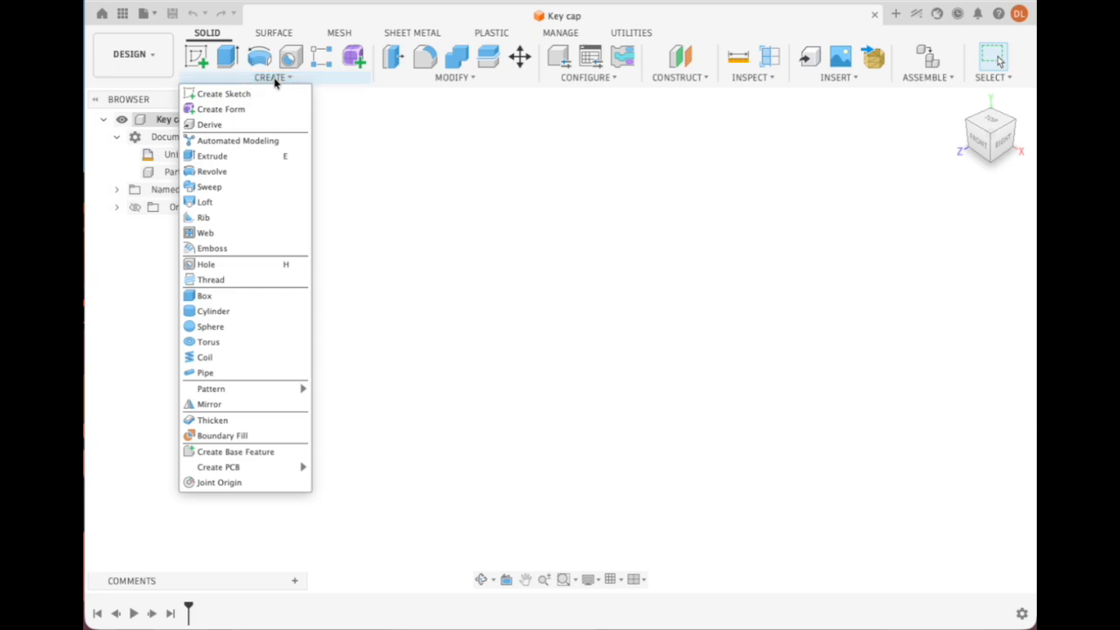
click(274, 94)
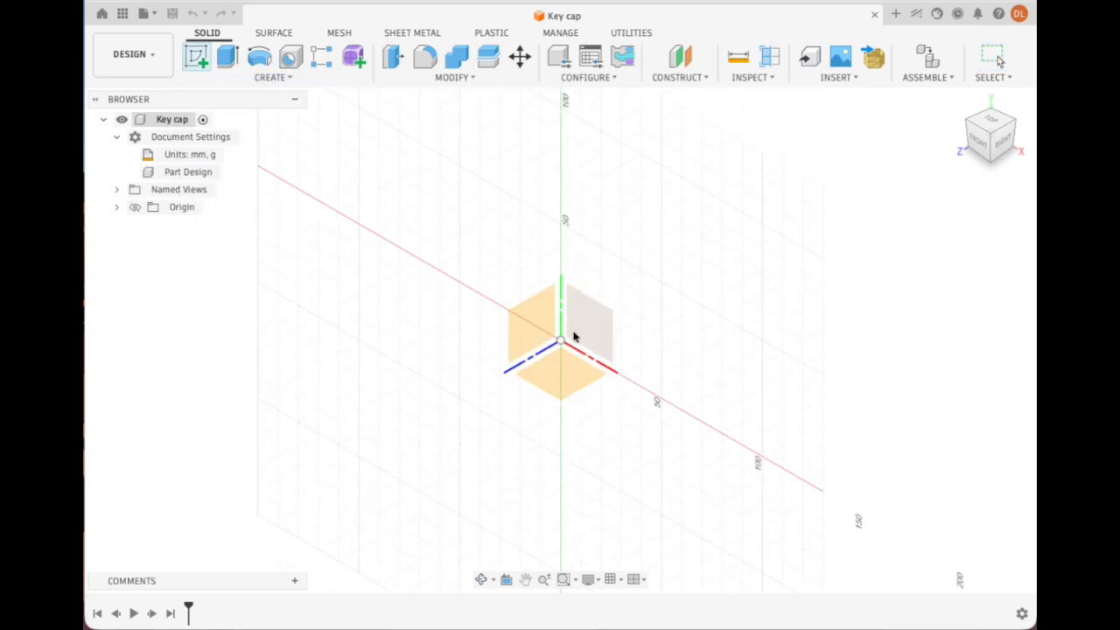
click(573, 376)
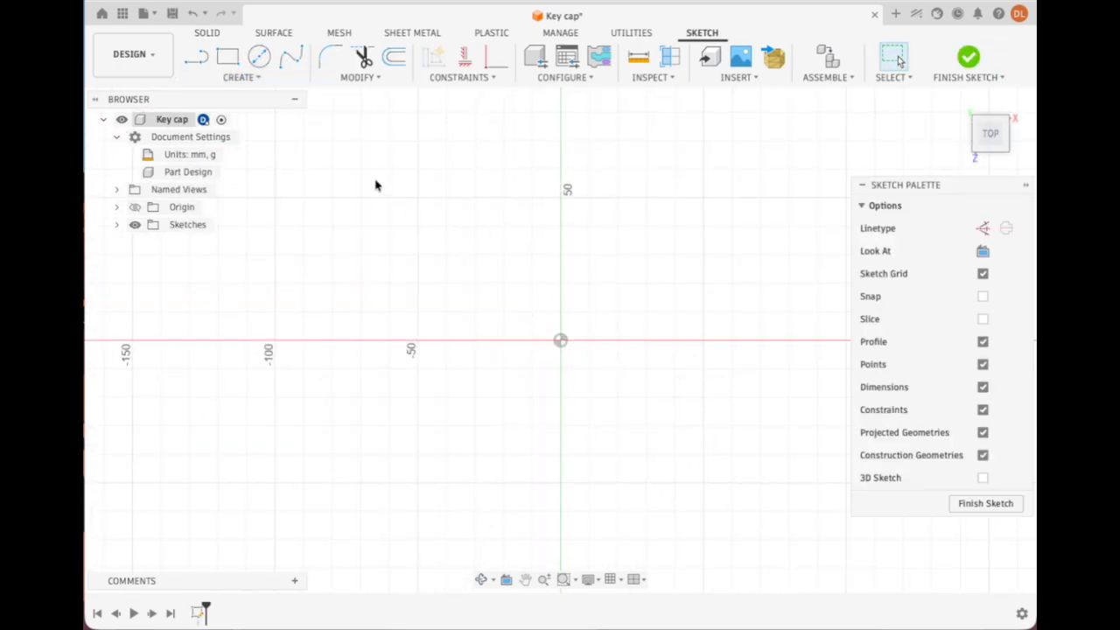
click(258, 79)
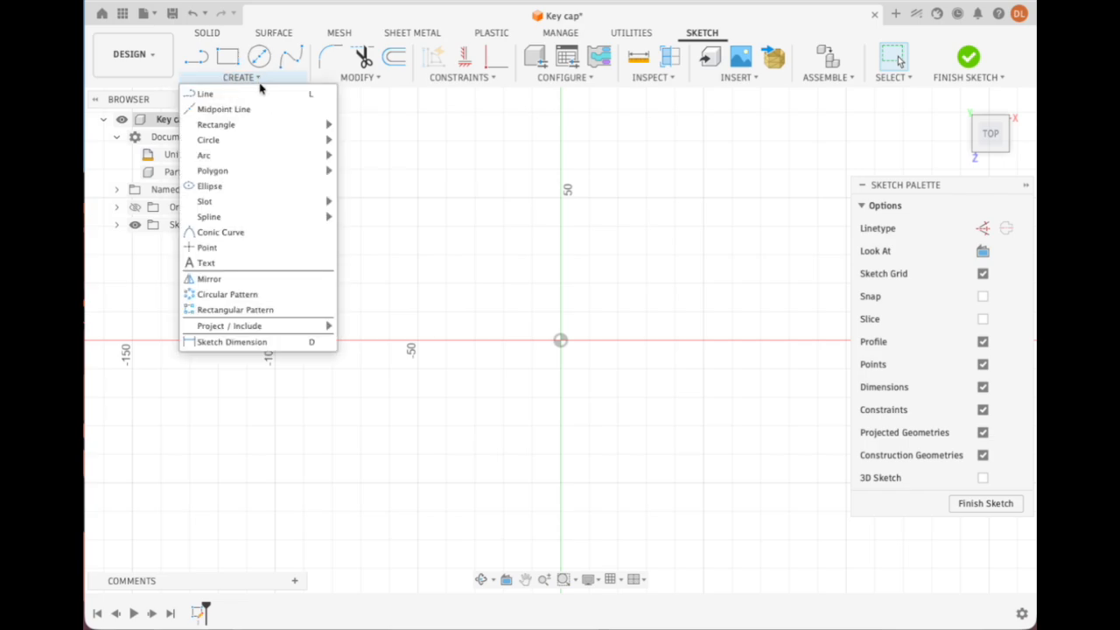
mouse_move(260, 125)
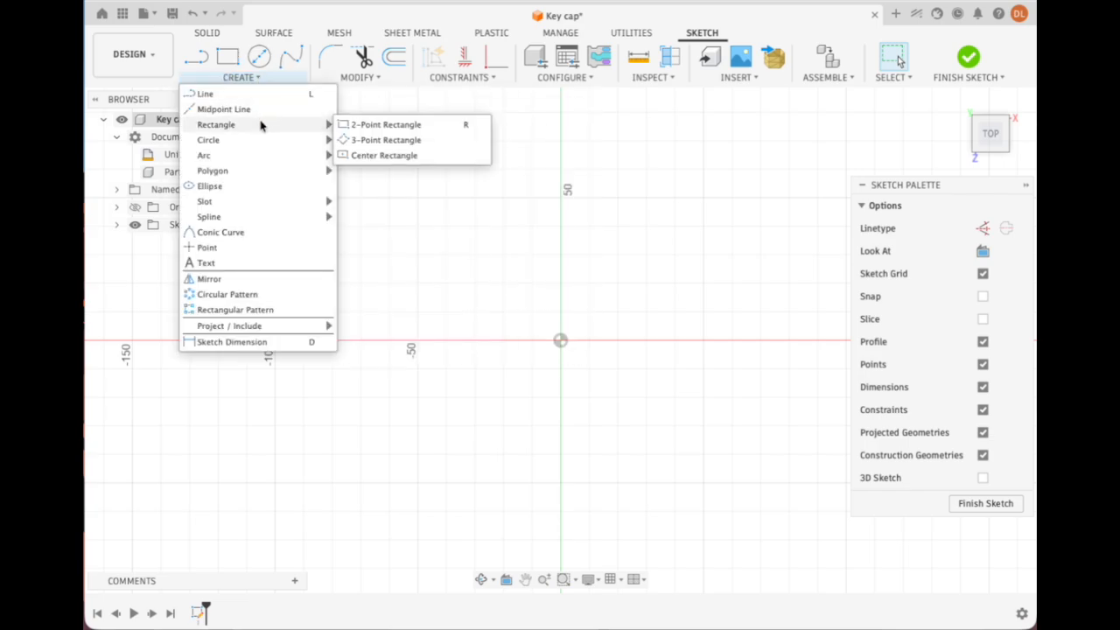
click(374, 155)
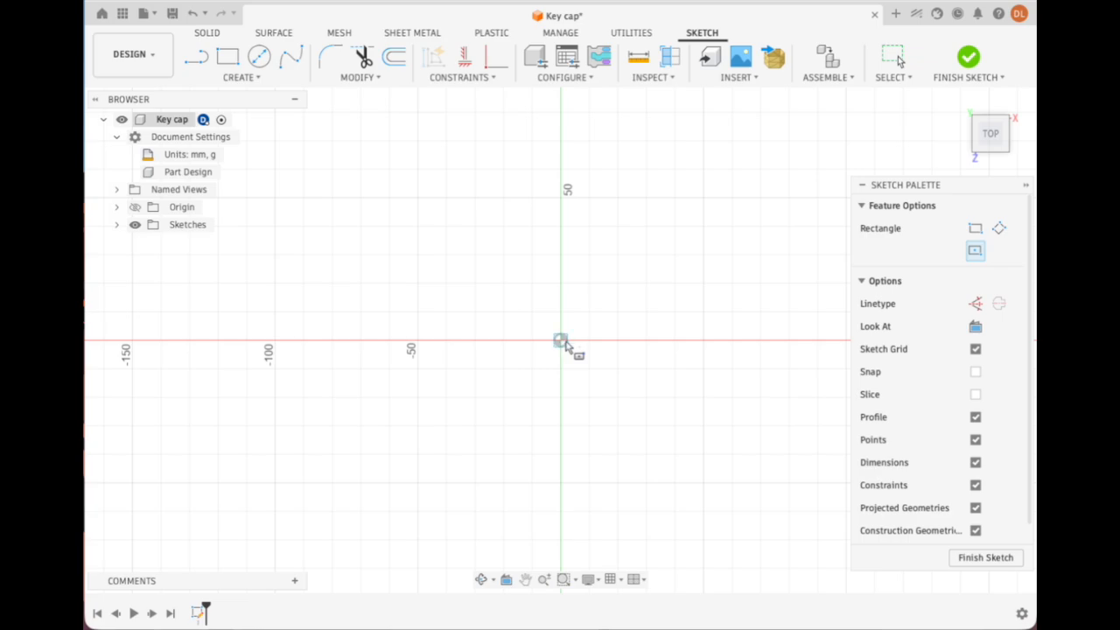
click(561, 341)
click(674, 224)
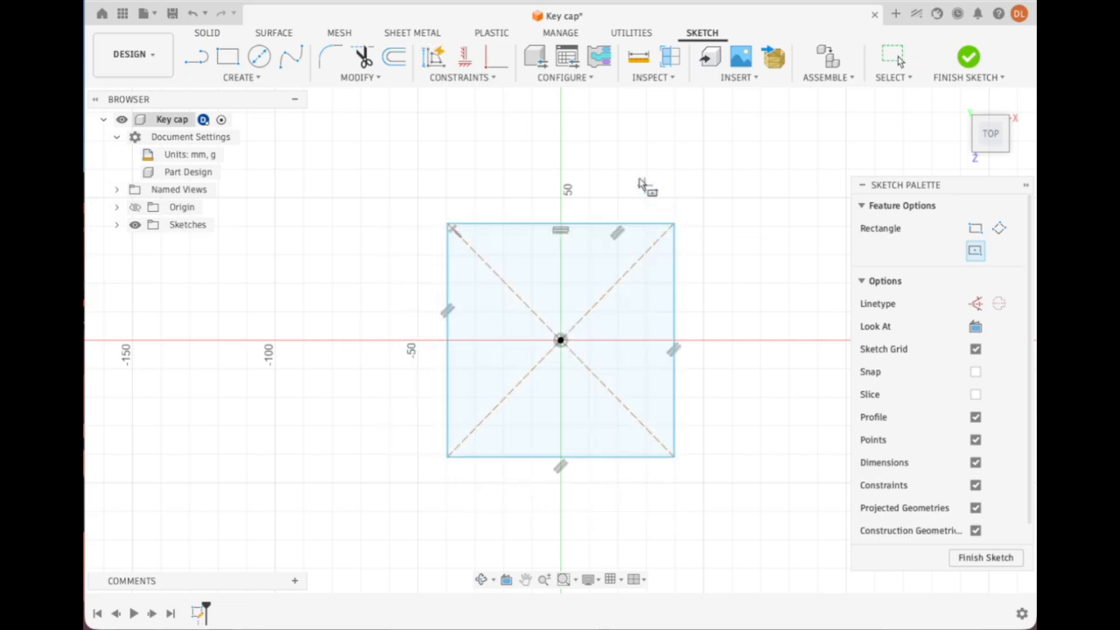
- Dimension the rectangle's width and height to 18 mm each
click(278, 76)
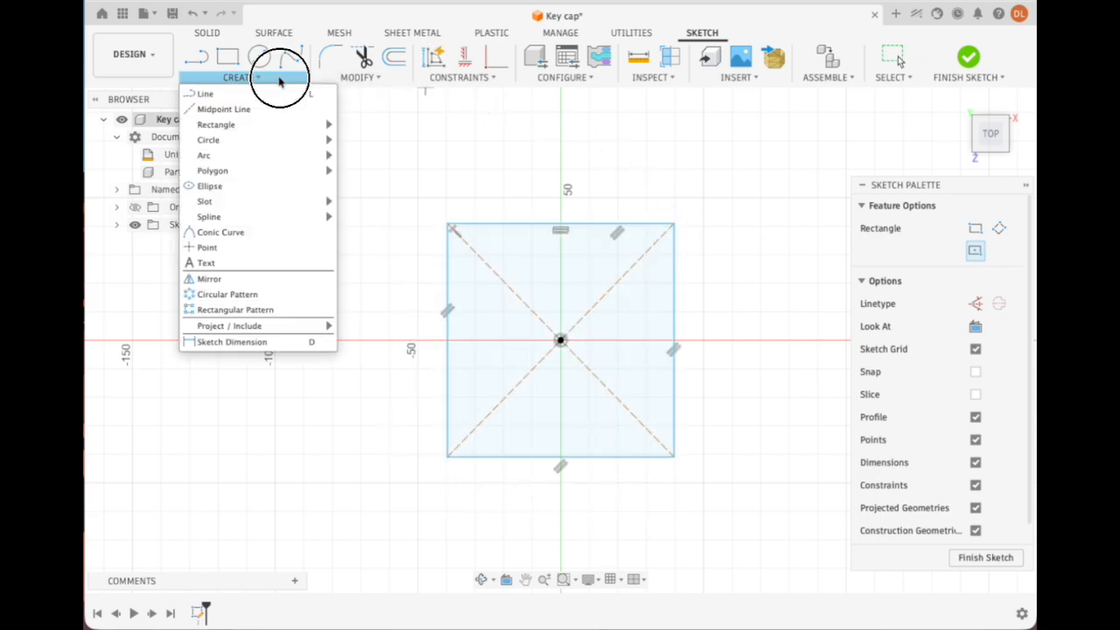
click(276, 345)
click(553, 226)
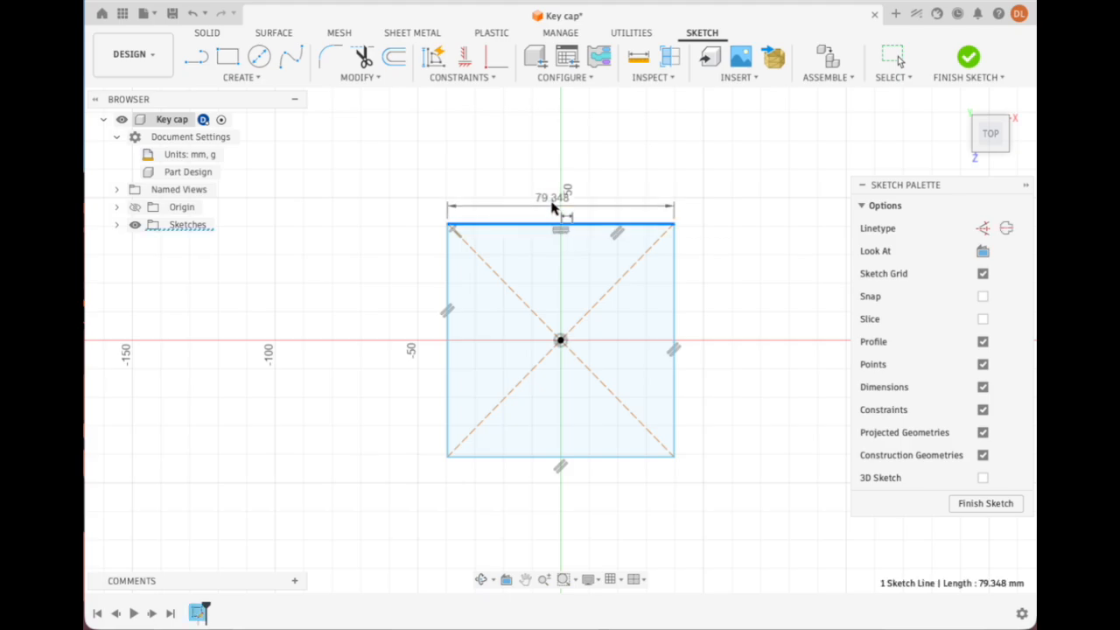
click(548, 171)
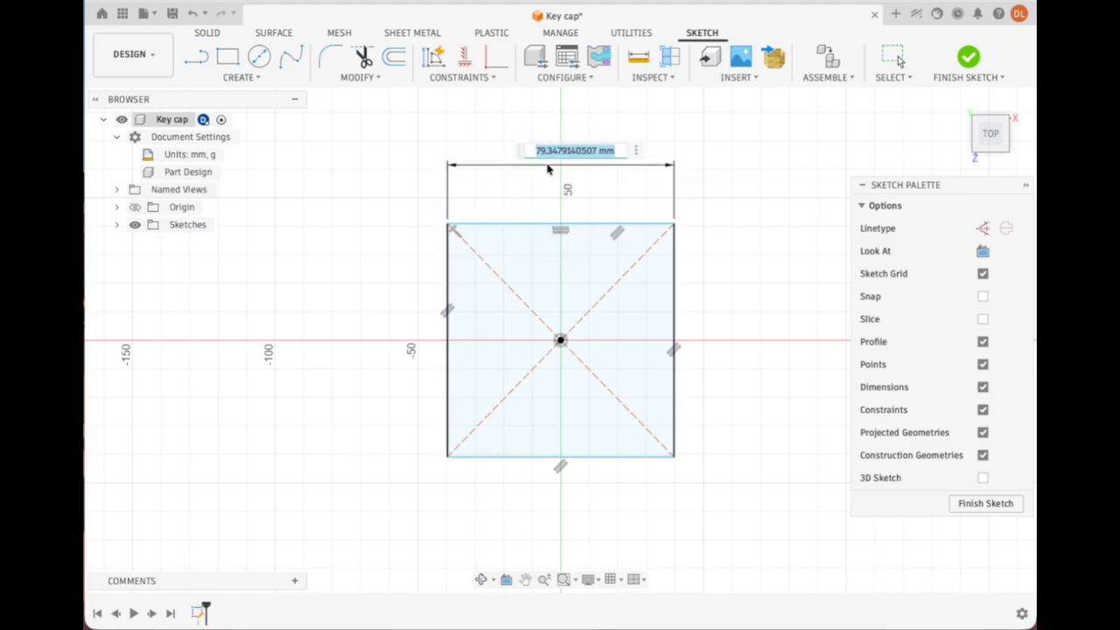
text(18)
key(Return)
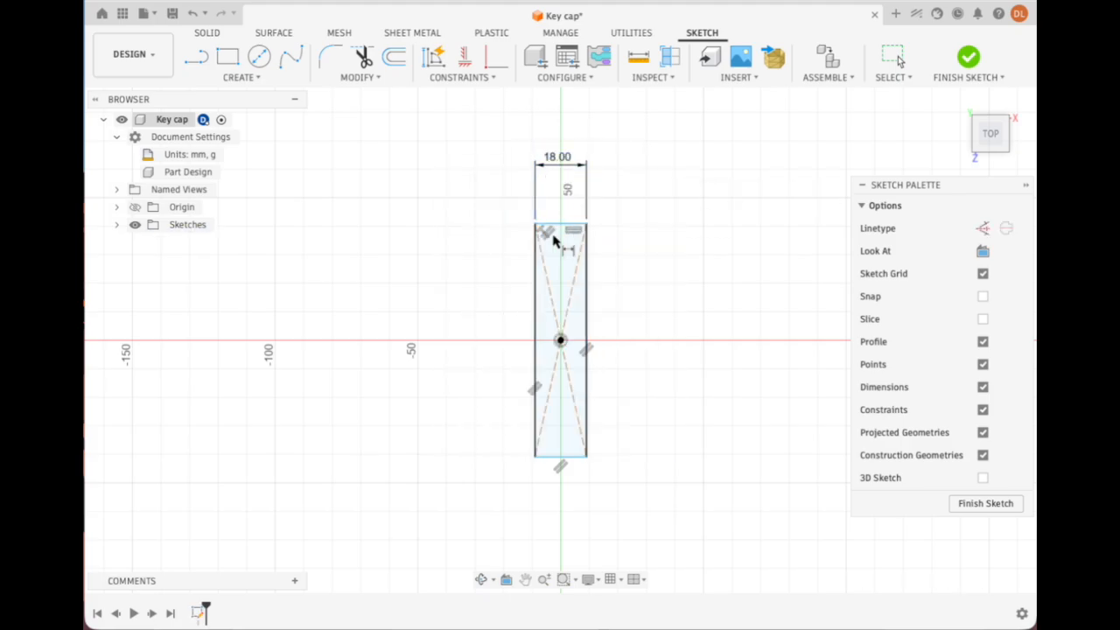
click(536, 264)
click(500, 257)
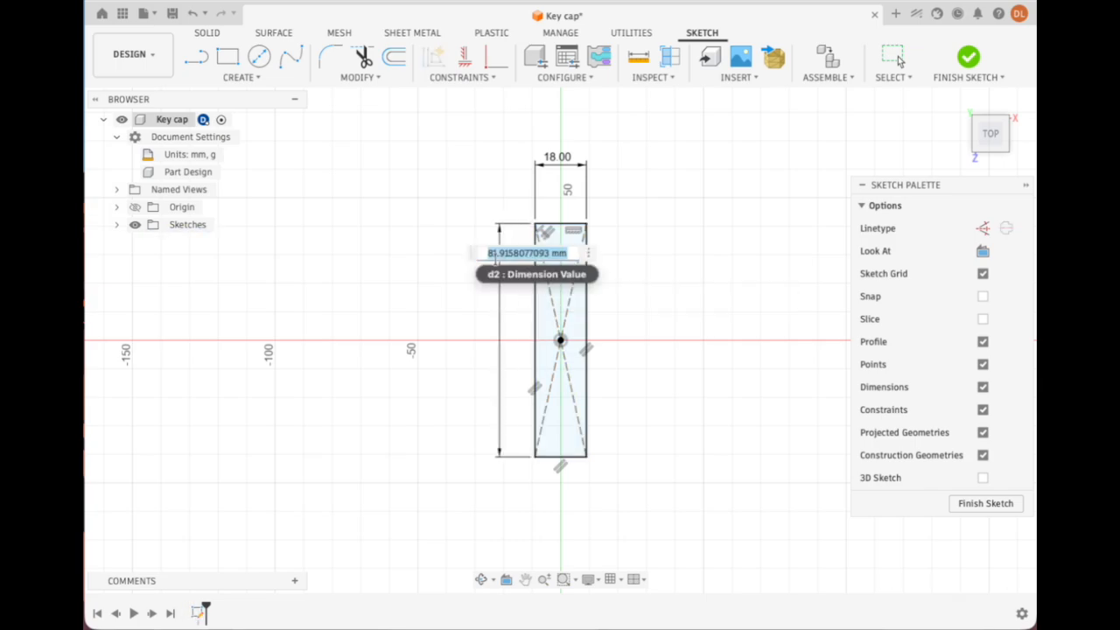
text(18)
key(Return)
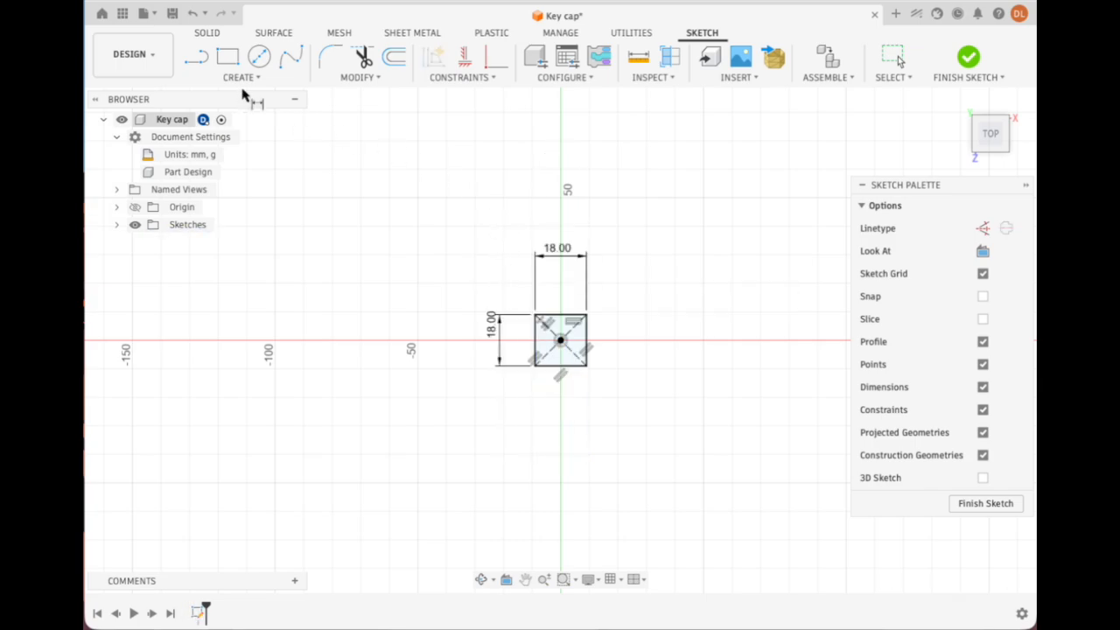
- Extrude the square profile upward 9.4 mm as a new body
click(218, 34)
click(227, 55)
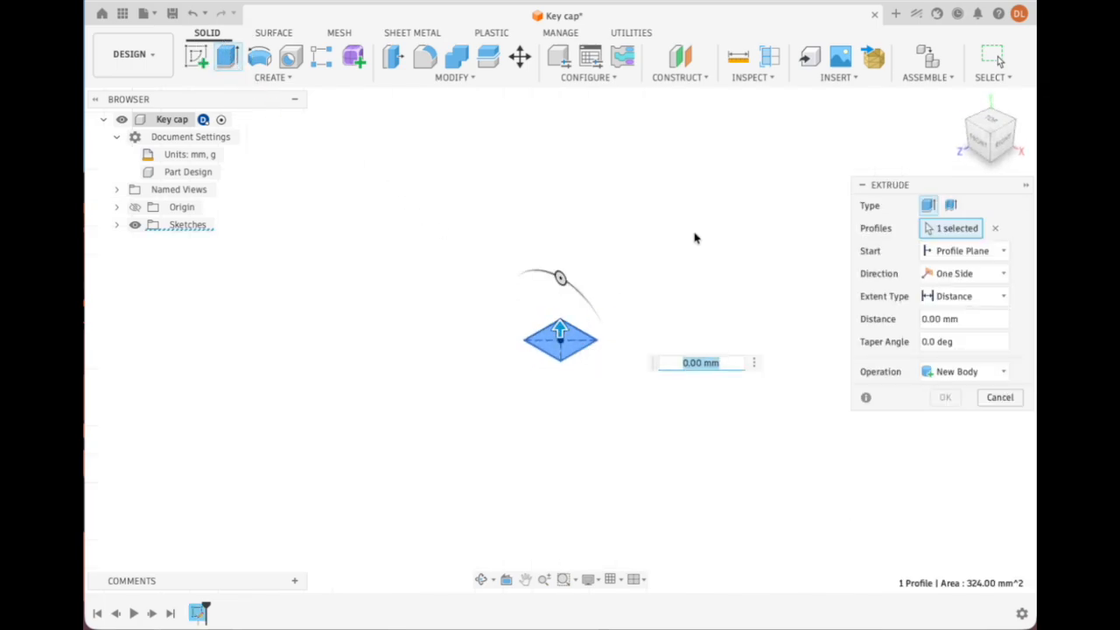
text(9.4)
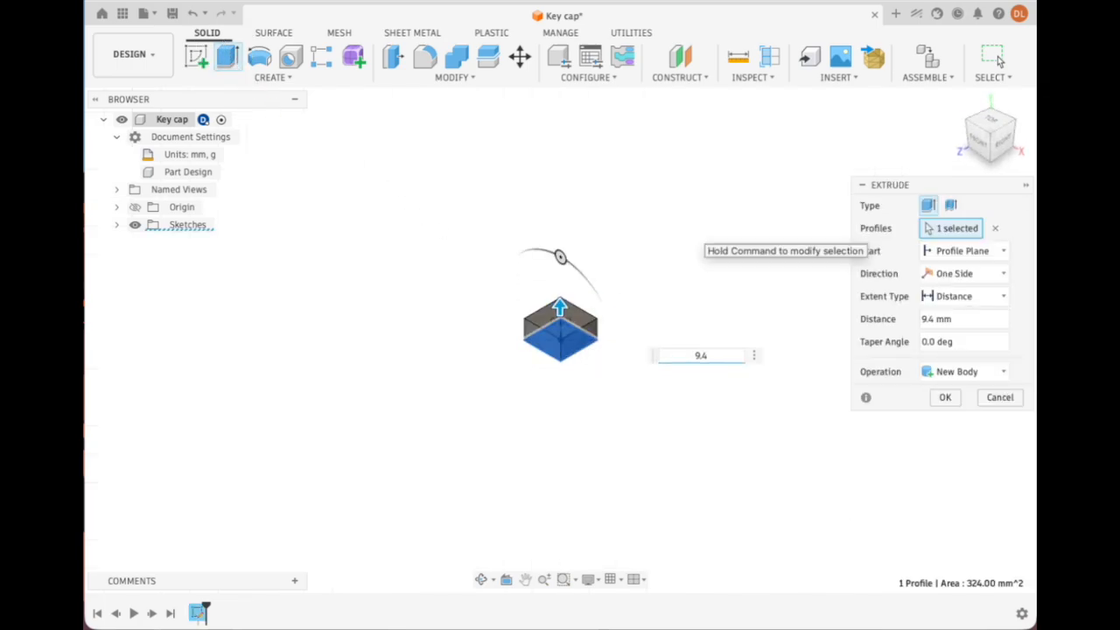
key(Return)
- Draft the block's four side faces by -10 degrees, using the top face as the pull direction
scroll(600, 313, up, 6)
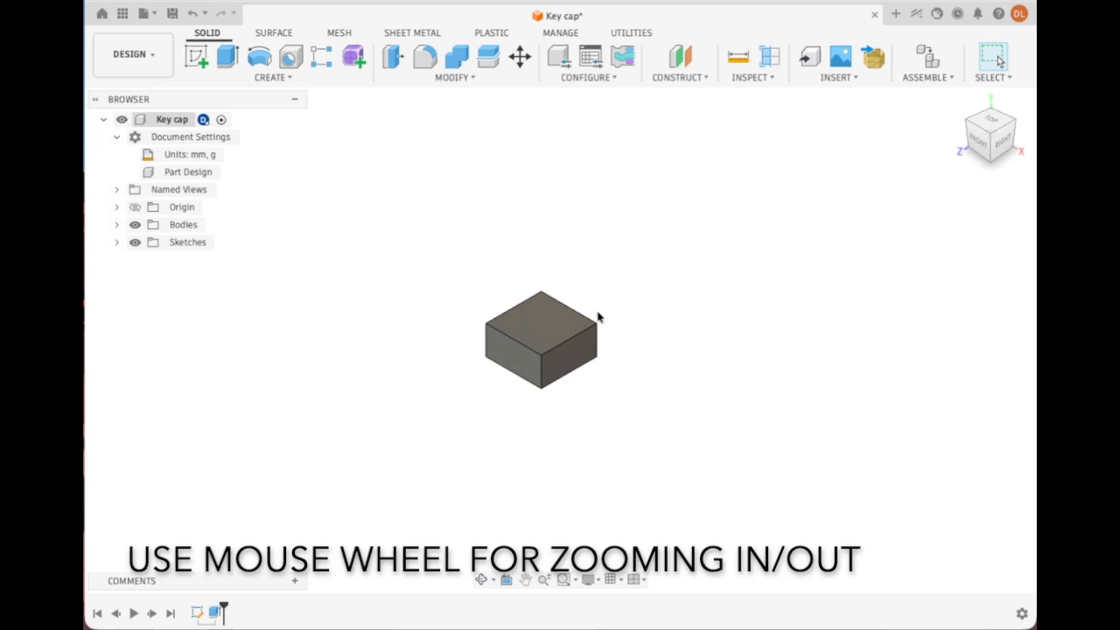
click(445, 79)
click(444, 156)
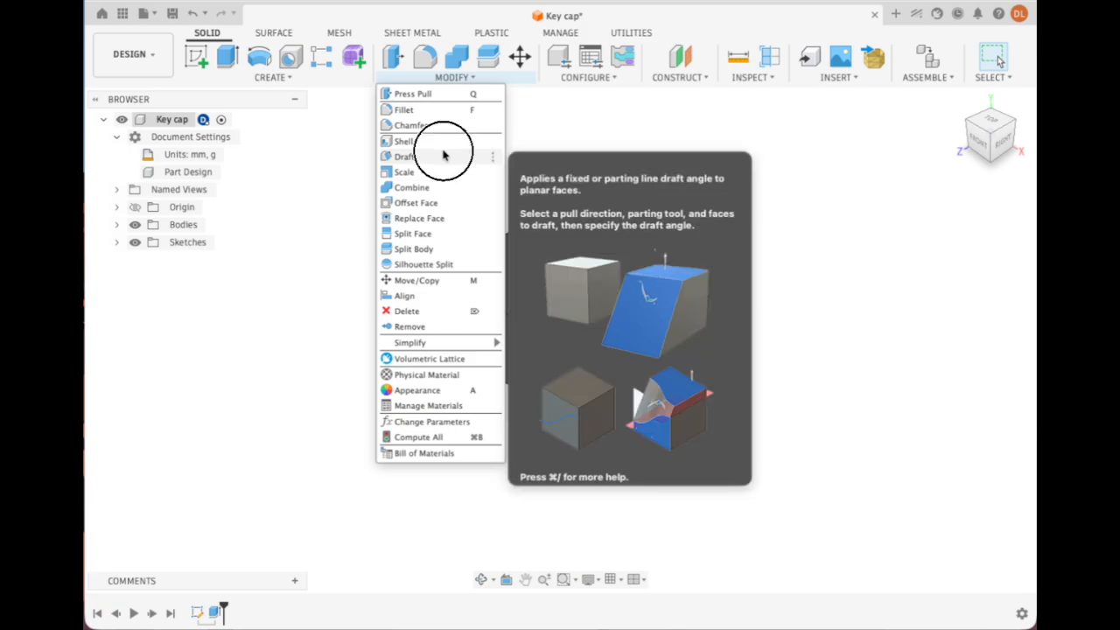
click(543, 300)
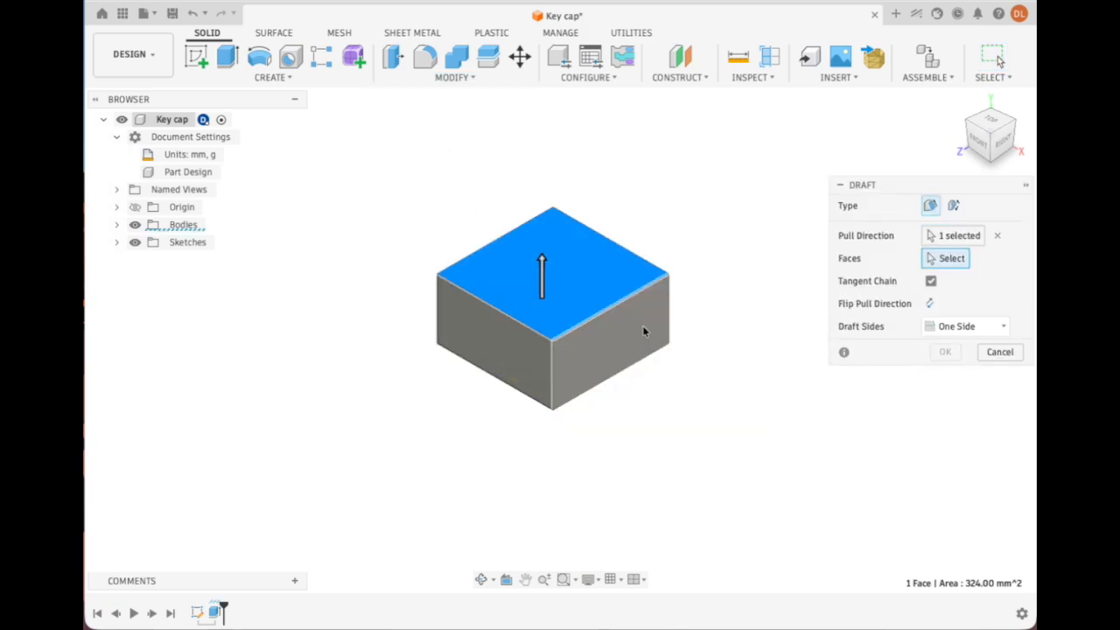
click(665, 328)
click(518, 344)
mouse_move(980, 150)
mouse_down()
mouse_move(1025, 135)
mouse_move(1036, 153)
mouse_move(998, 130)
mouse_move(985, 135)
mouse_move(996, 147)
mouse_up()
click(492, 291)
click(523, 259)
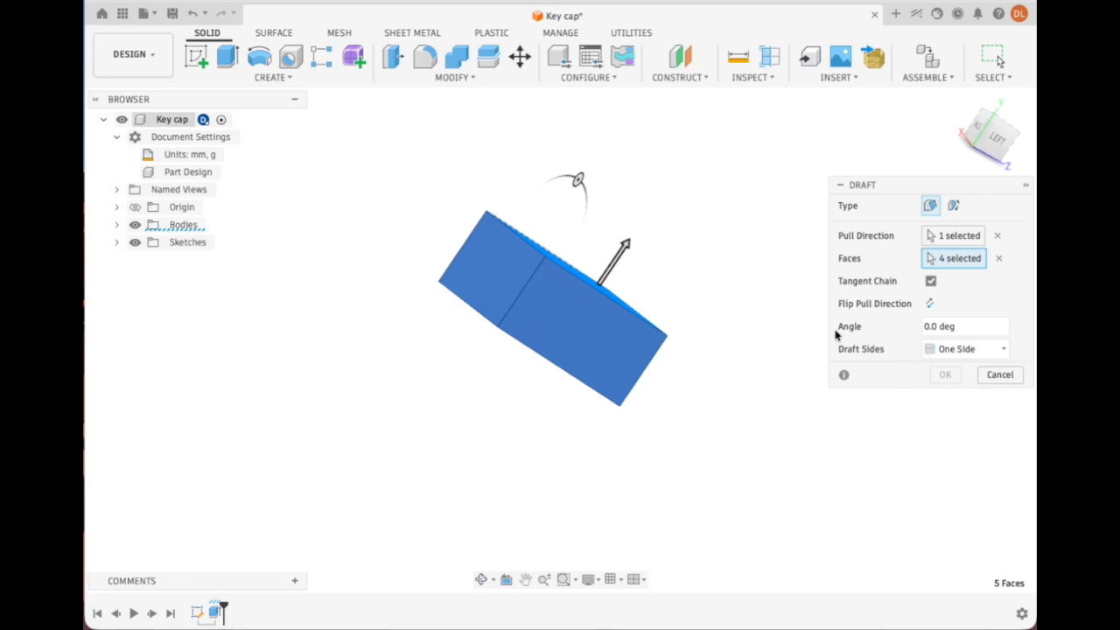
click(965, 326)
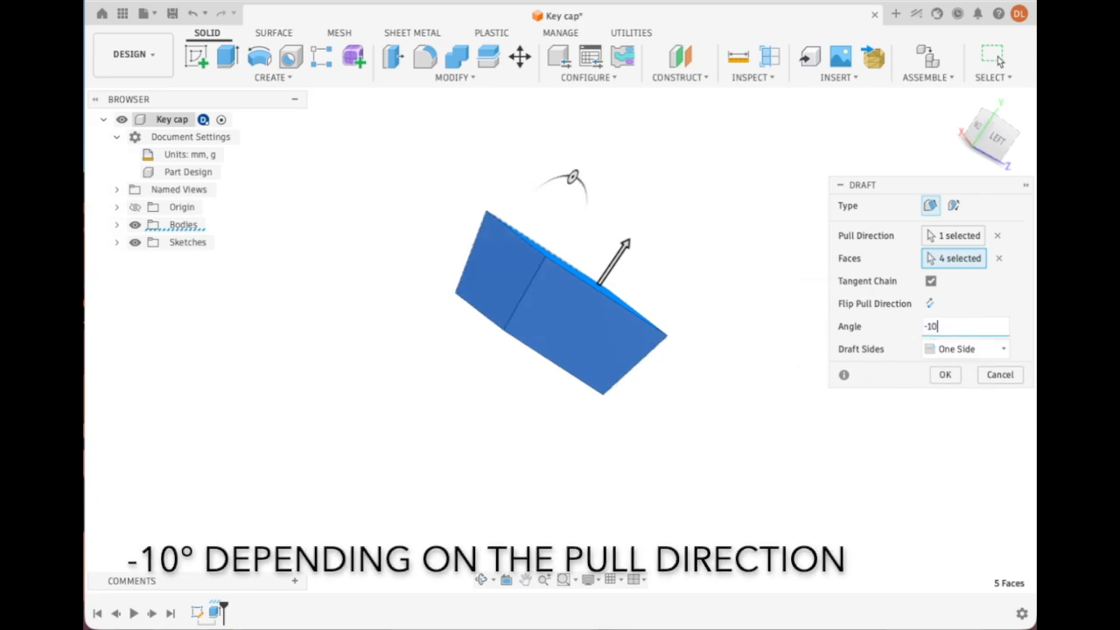
click(954, 377)
- Fillet the four slanted corner edges between the side faces with a 1.5 mm radius
drag(987, 140, 665, 126)
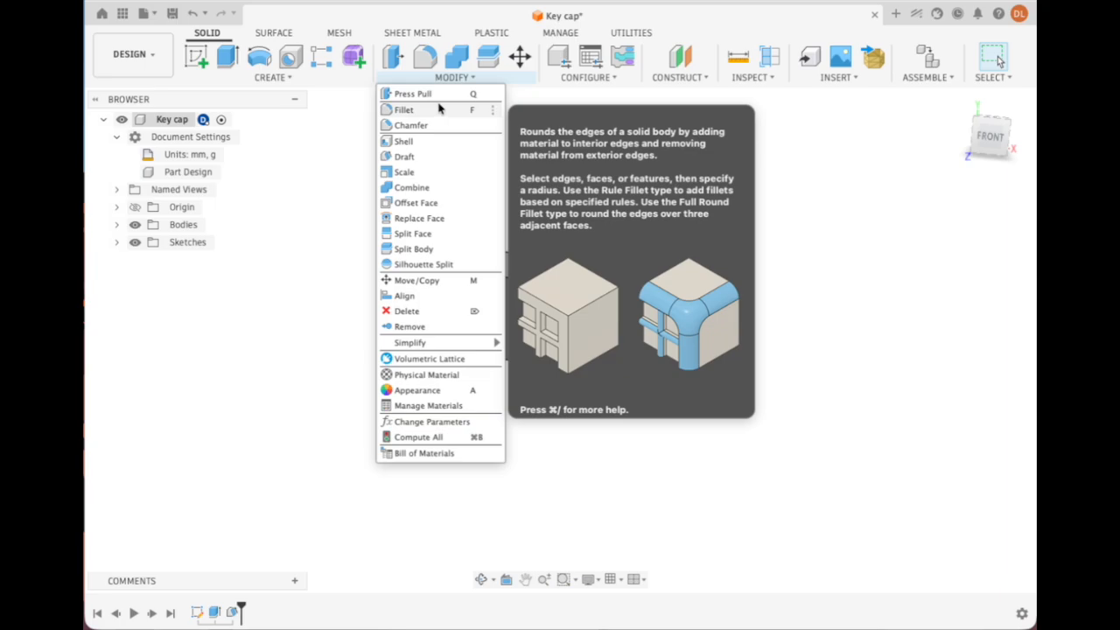
click(440, 109)
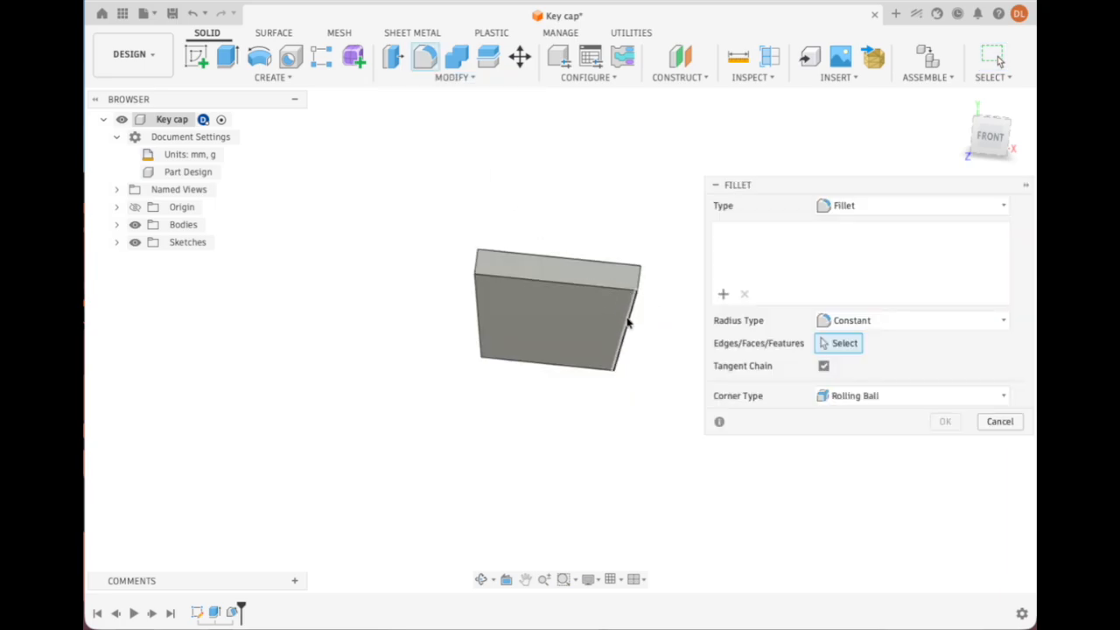
click(626, 324)
click(469, 320)
drag(981, 137, 662, 260)
click(653, 285)
drag(989, 135, 738, 237)
click(654, 278)
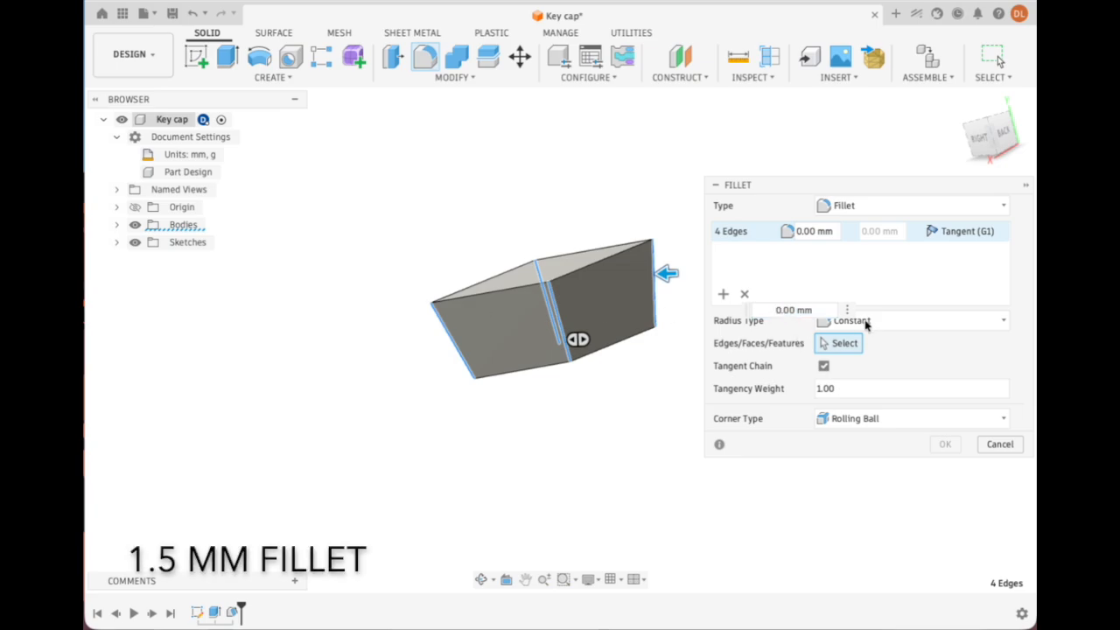
click(825, 232)
text(1.5)
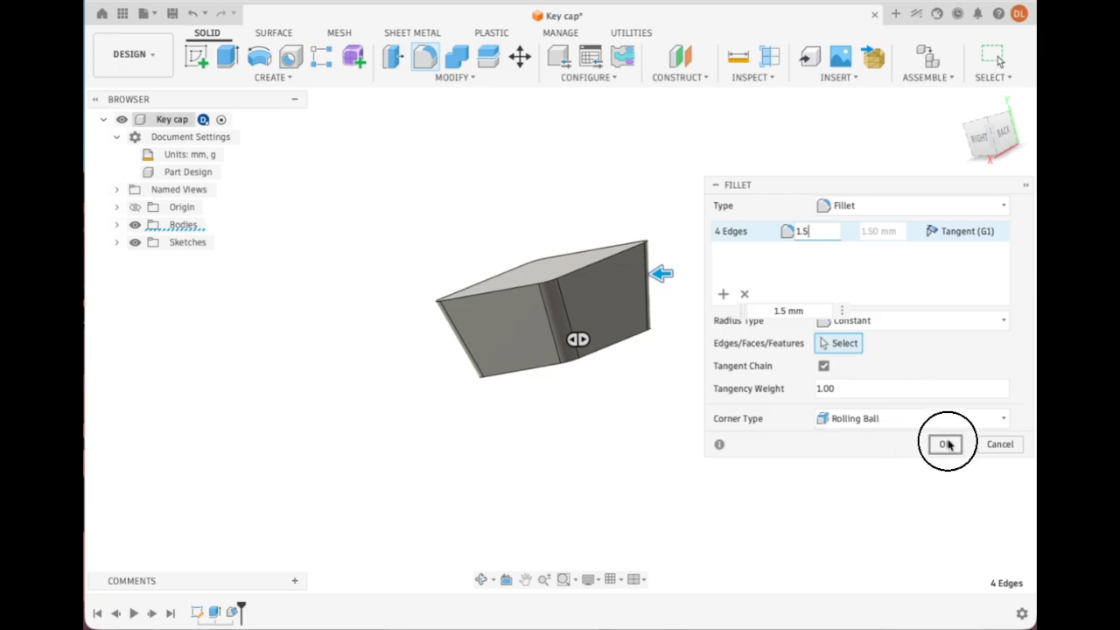
click(948, 444)
- Shell the body with its top face open and a 1.2 mm inside thickness
shift+middle_drag(954, 140, 640, 205)
click(957, 101)
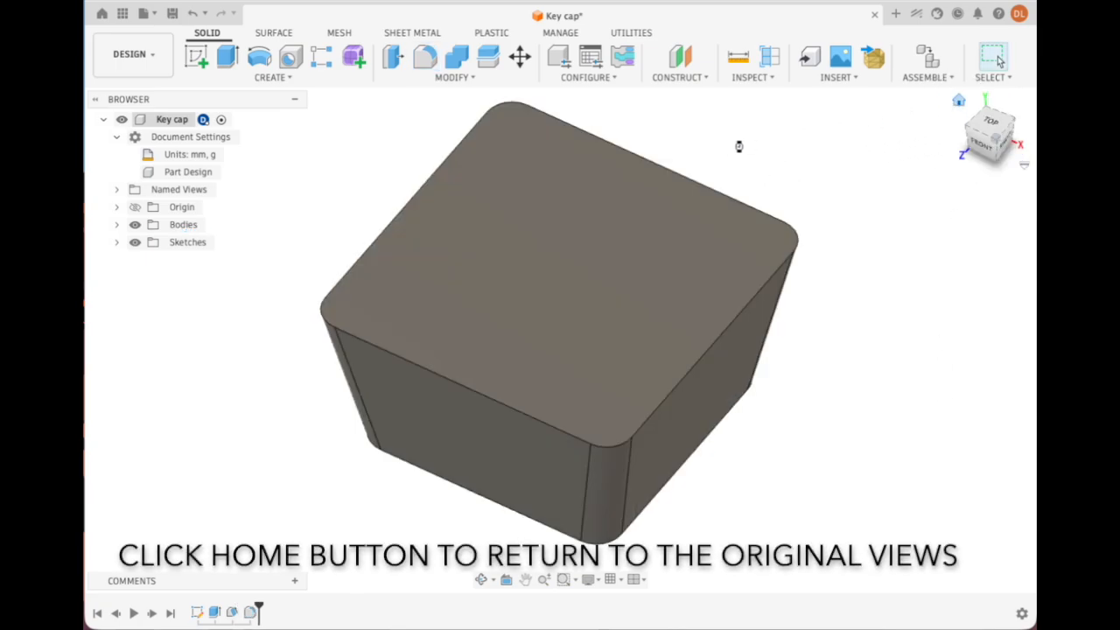
click(426, 79)
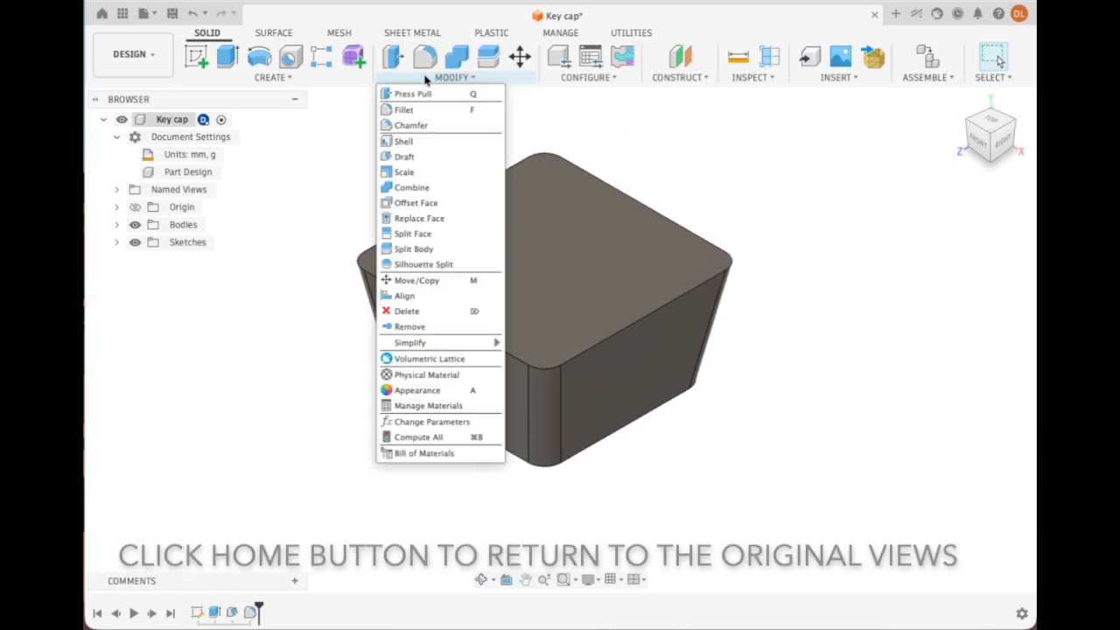
click(411, 141)
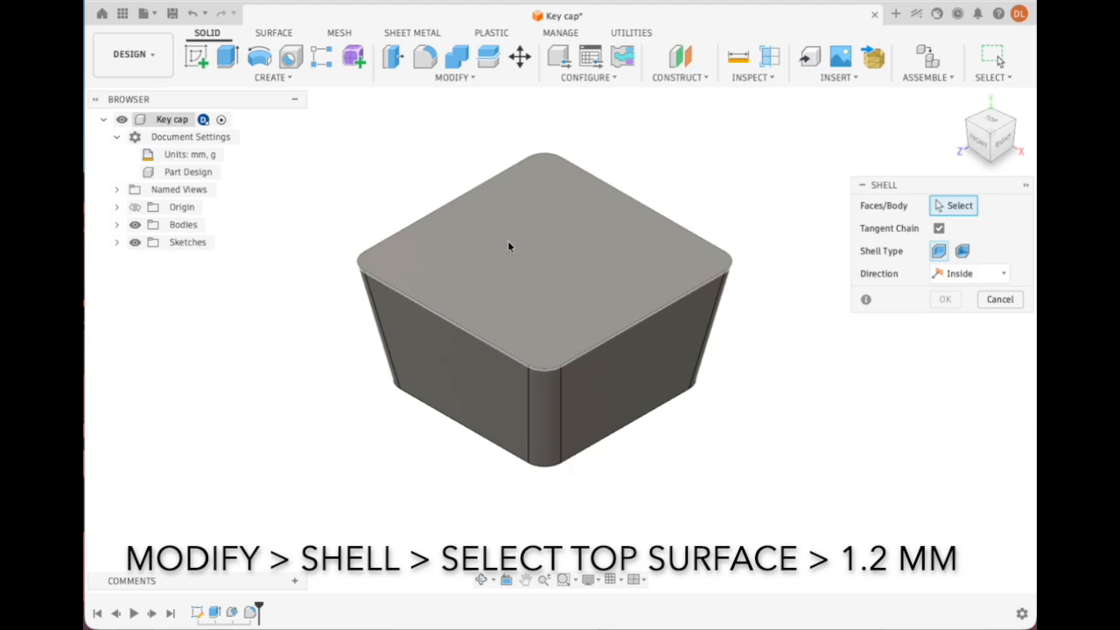
click(508, 246)
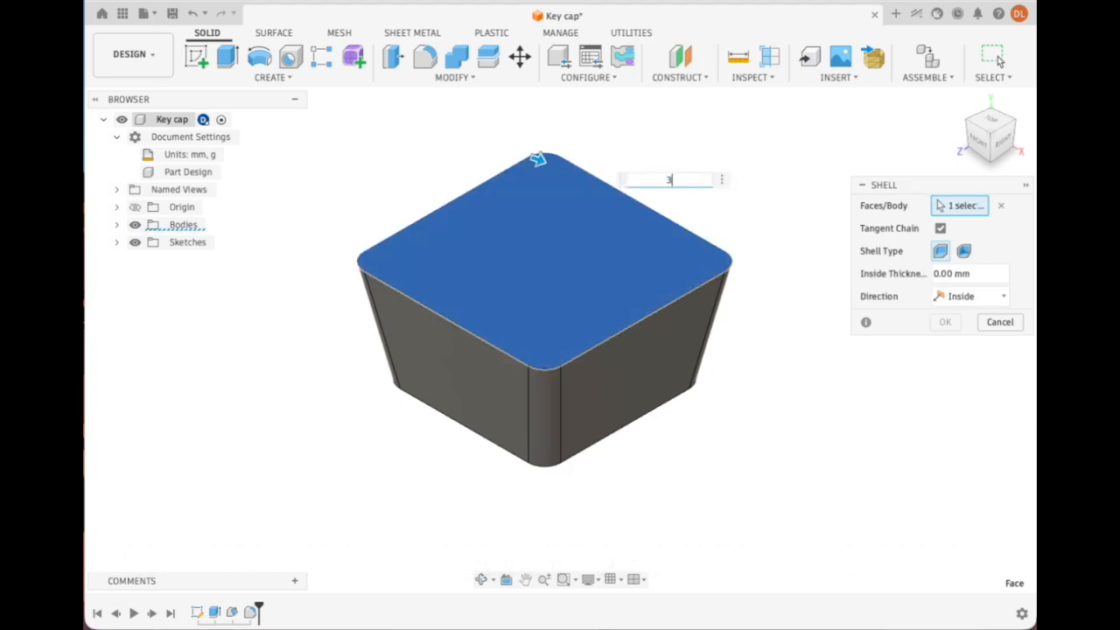
text(2)
key(Return)
text(12)
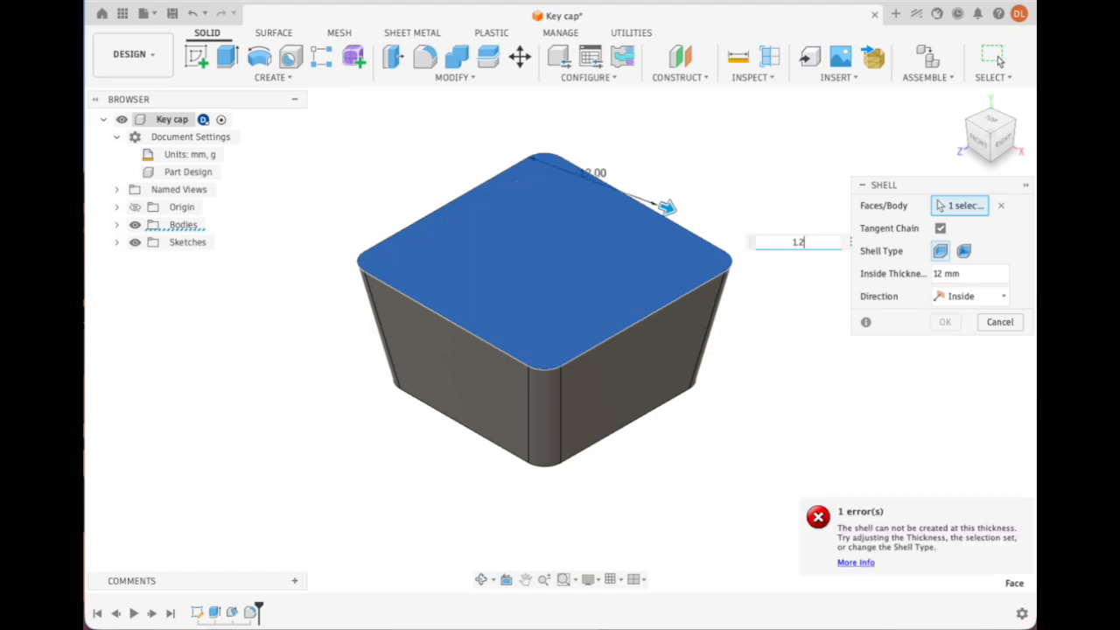
key(Return)
click(949, 322)
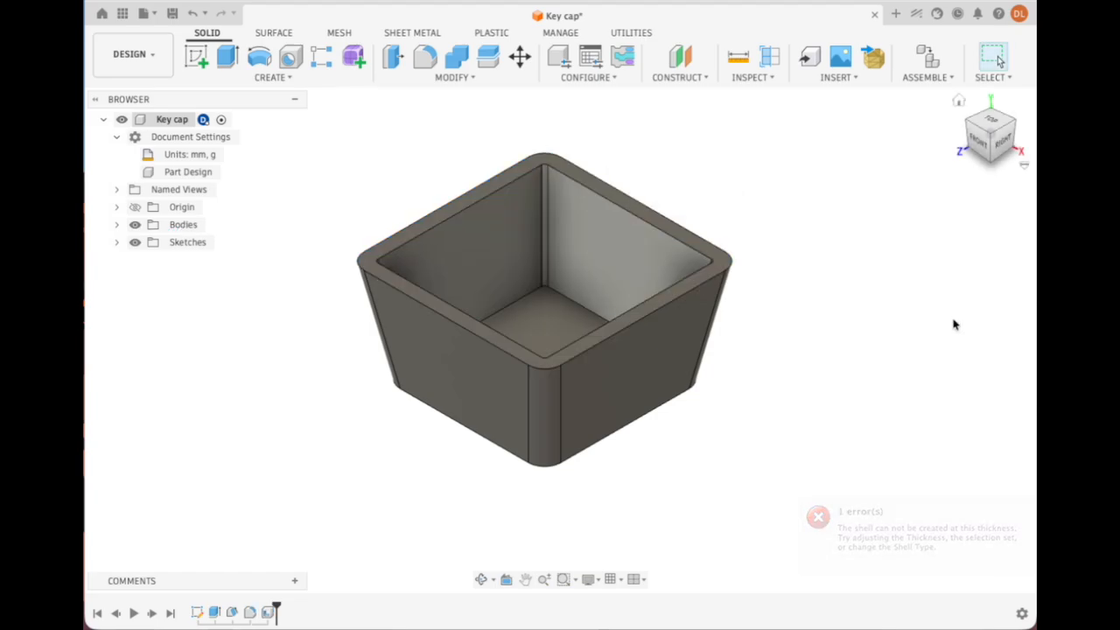
- Start a new sketch on the inner floor face of the shelled key cap
mouse_move(974, 140)
mouse_down()
mouse_move(907, 165)
mouse_move(940, 153)
mouse_move(963, 128)
mouse_move(963, 112)
mouse_move(965, 128)
mouse_up()
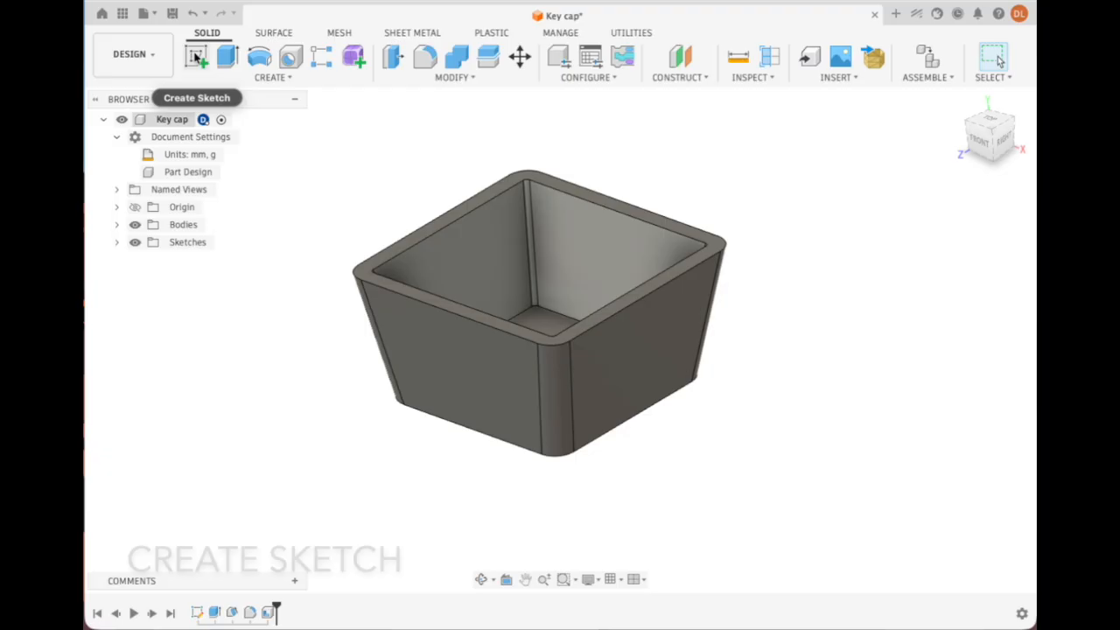
click(196, 54)
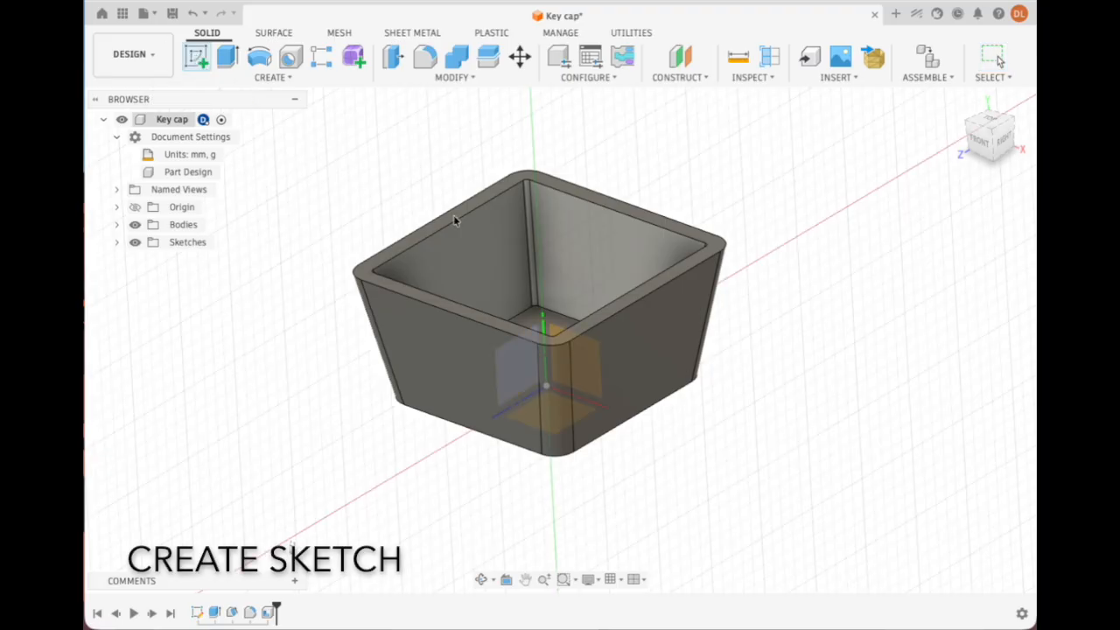
click(549, 318)
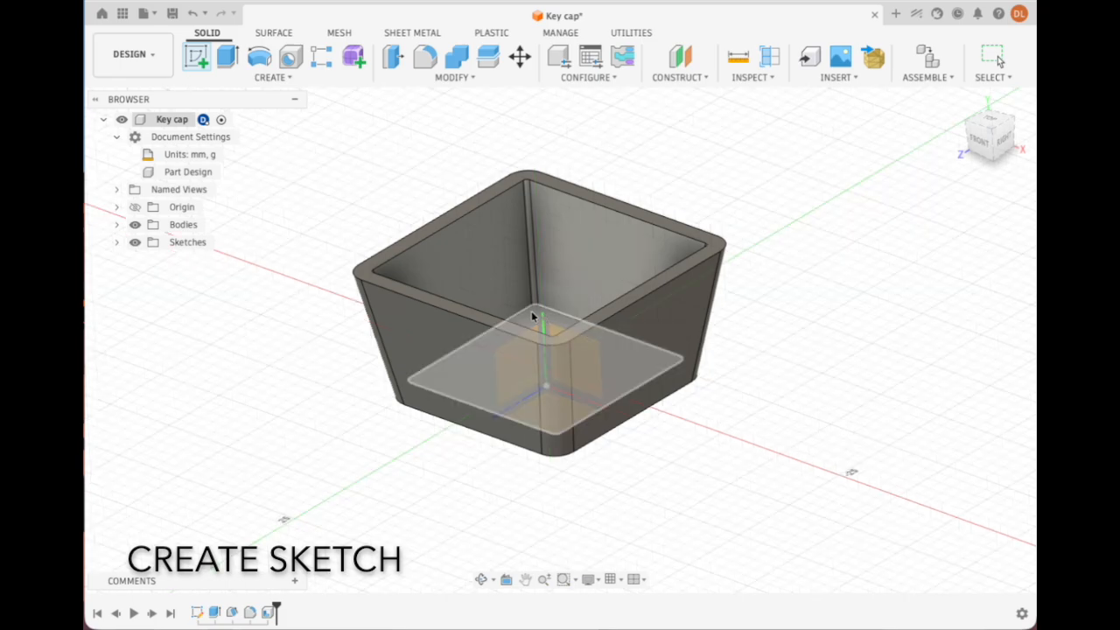
drag(1006, 143, 1006, 158)
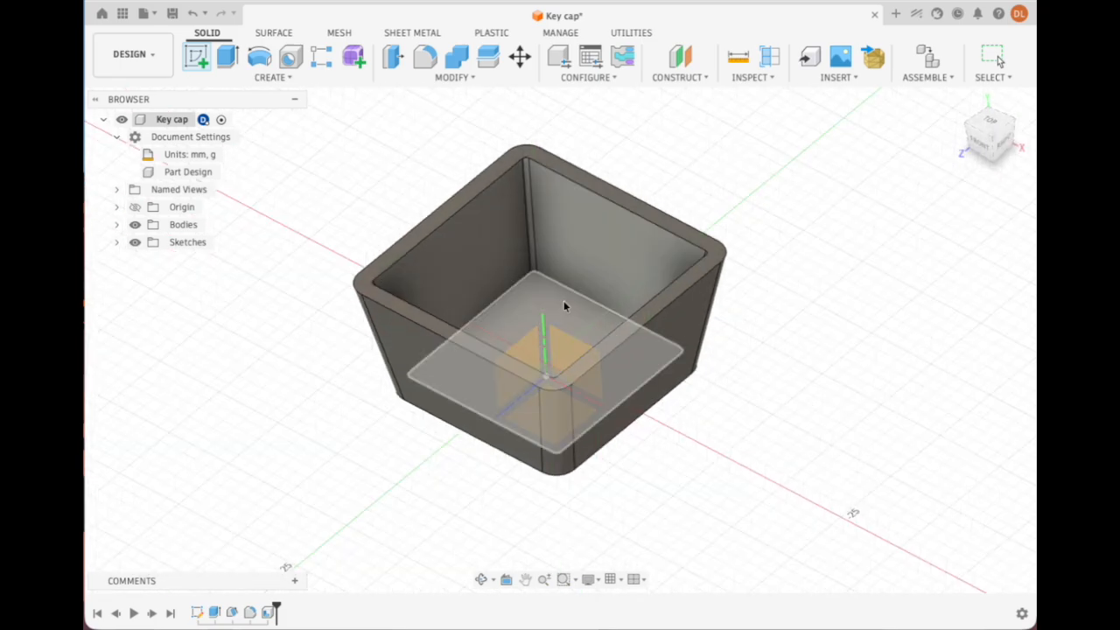
click(564, 302)
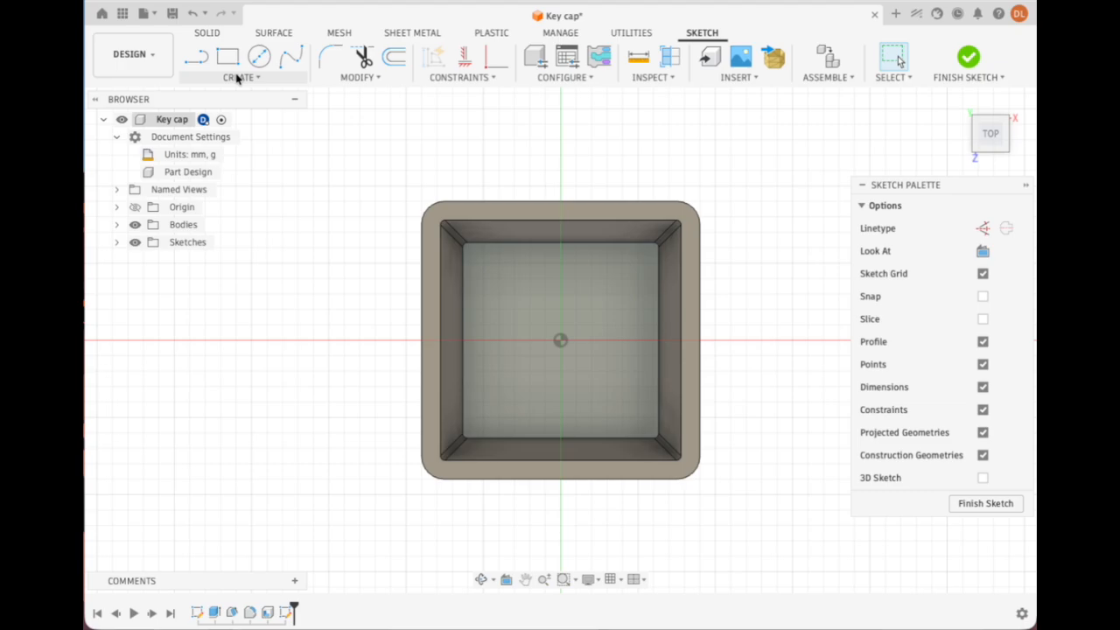
- Sketch a center-diameter circle at the origin on the cavity floor, about 7.4 mm in diameter
click(240, 77)
mouse_move(258, 140)
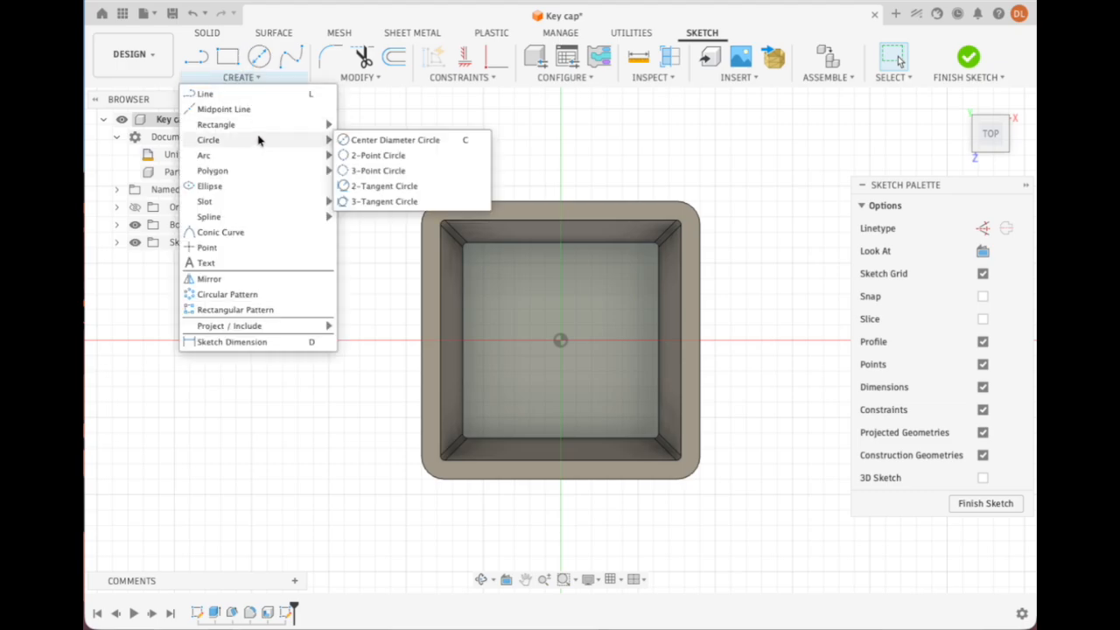
click(413, 142)
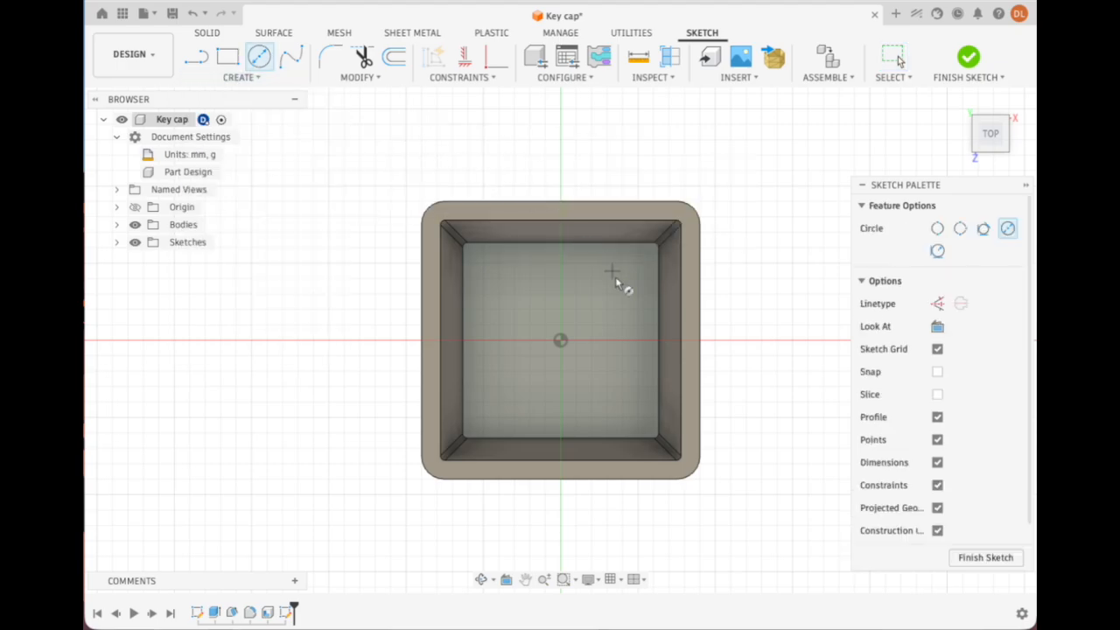
click(561, 341)
click(608, 309)
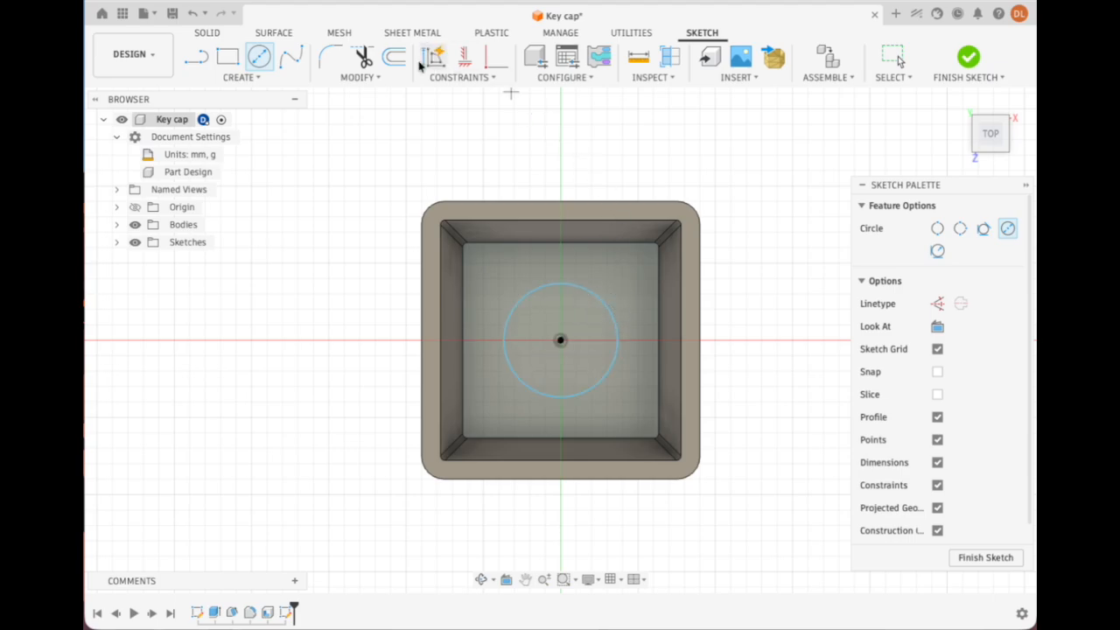
- Dimension the circle's diameter to 5.6 mm
click(275, 77)
click(257, 342)
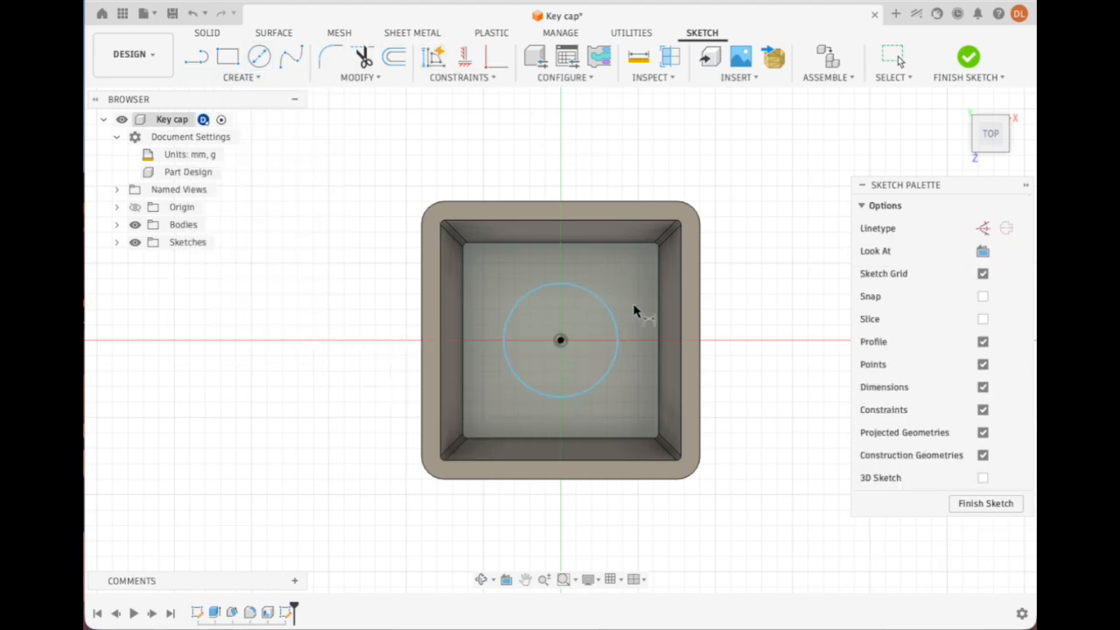
click(614, 316)
click(762, 261)
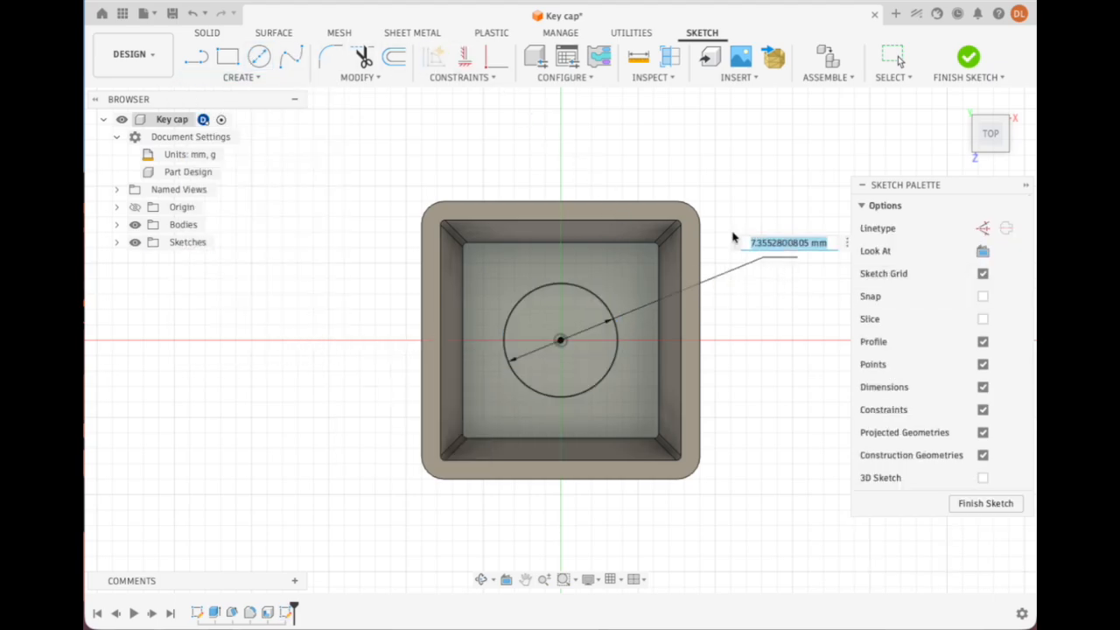
text(5.6)
key(Return)
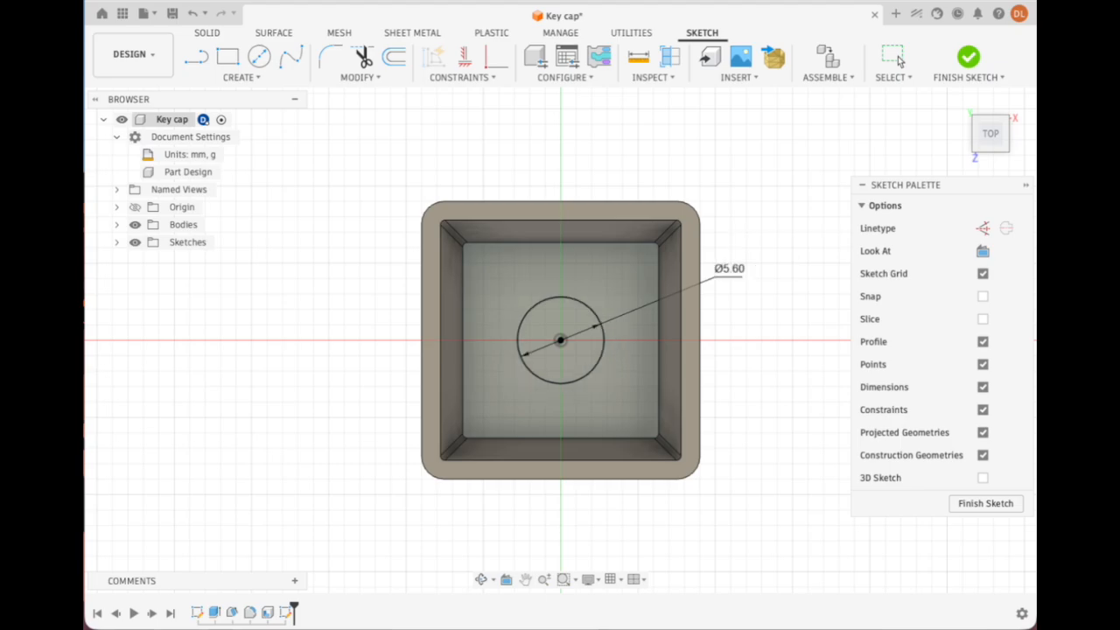
- Draw two crossing center rectangles at the origin, a horizontal one about 9.4 x 1.7 mm and a vertical one about 1.9 x 9.9 mm
click(242, 77)
mouse_move(263, 125)
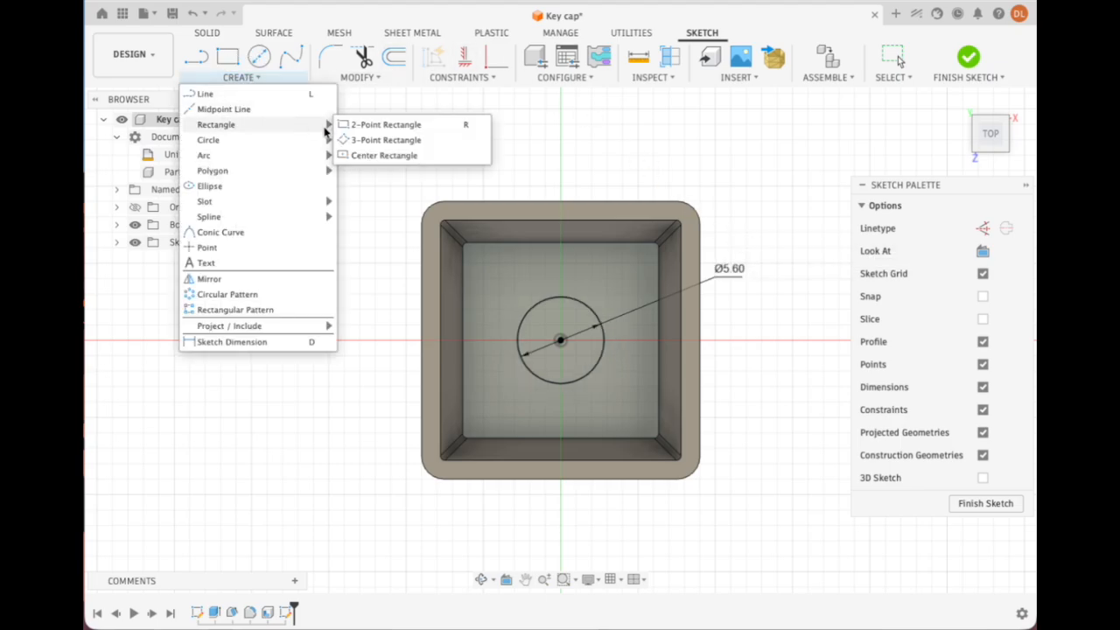
click(412, 155)
click(635, 330)
click(561, 339)
click(576, 263)
- Dimension the horizontal rectangle to a height of 1.3 mm and a length of 4.4 mm
click(256, 82)
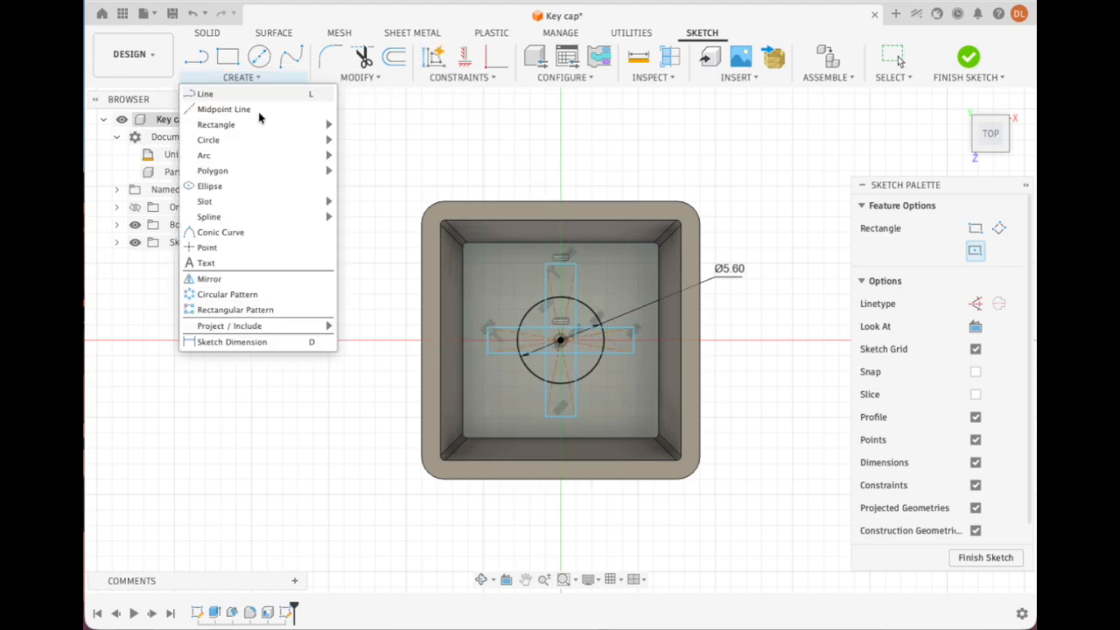
click(289, 340)
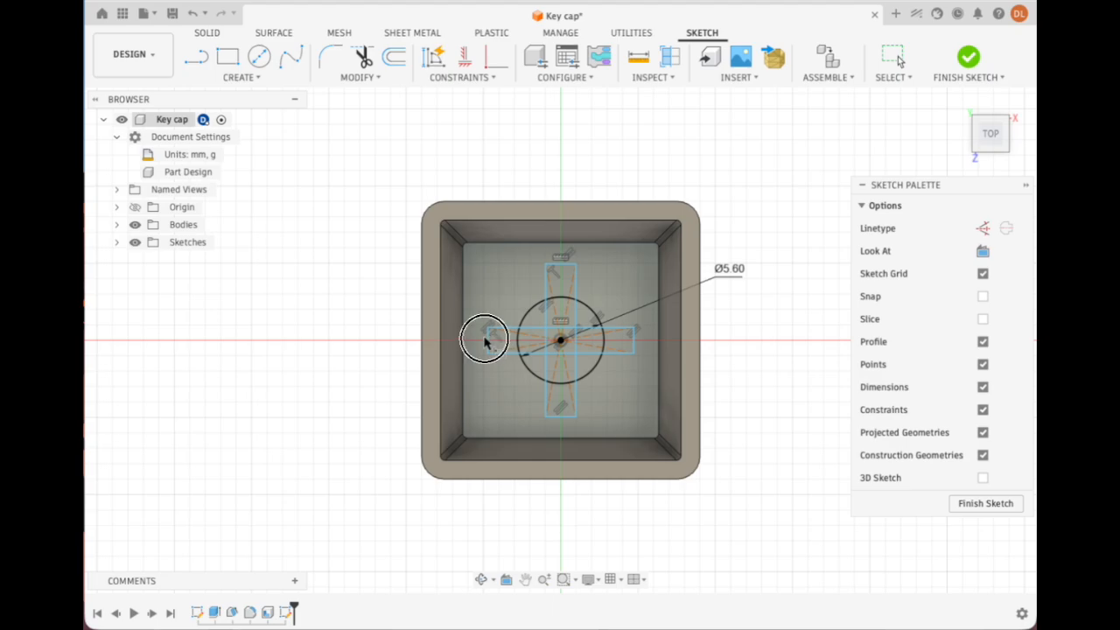
click(394, 338)
click(619, 336)
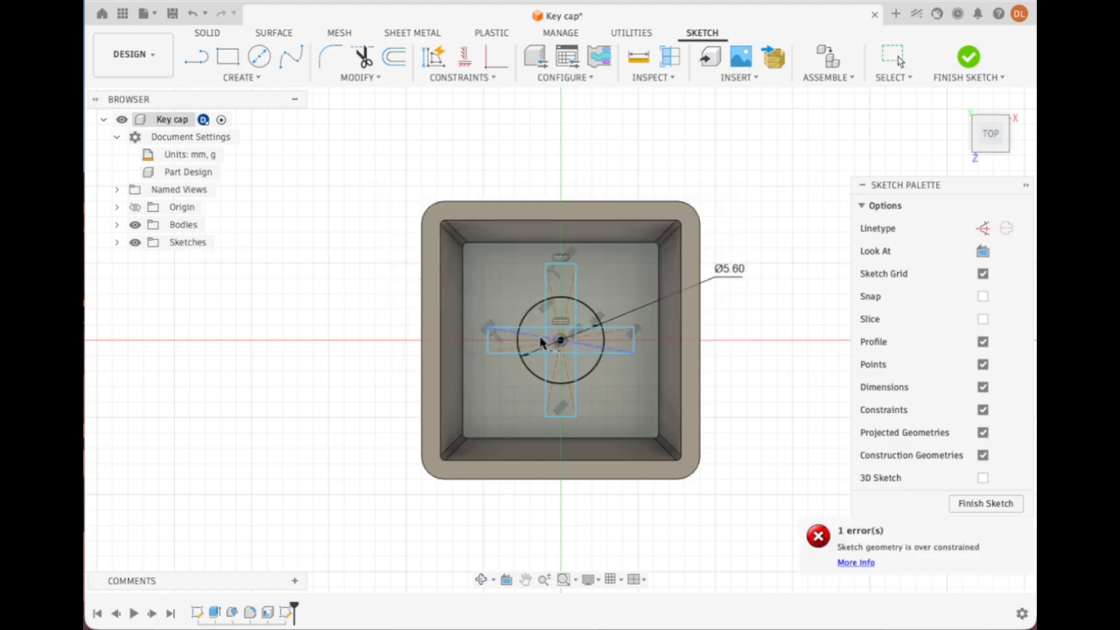
click(481, 346)
click(391, 344)
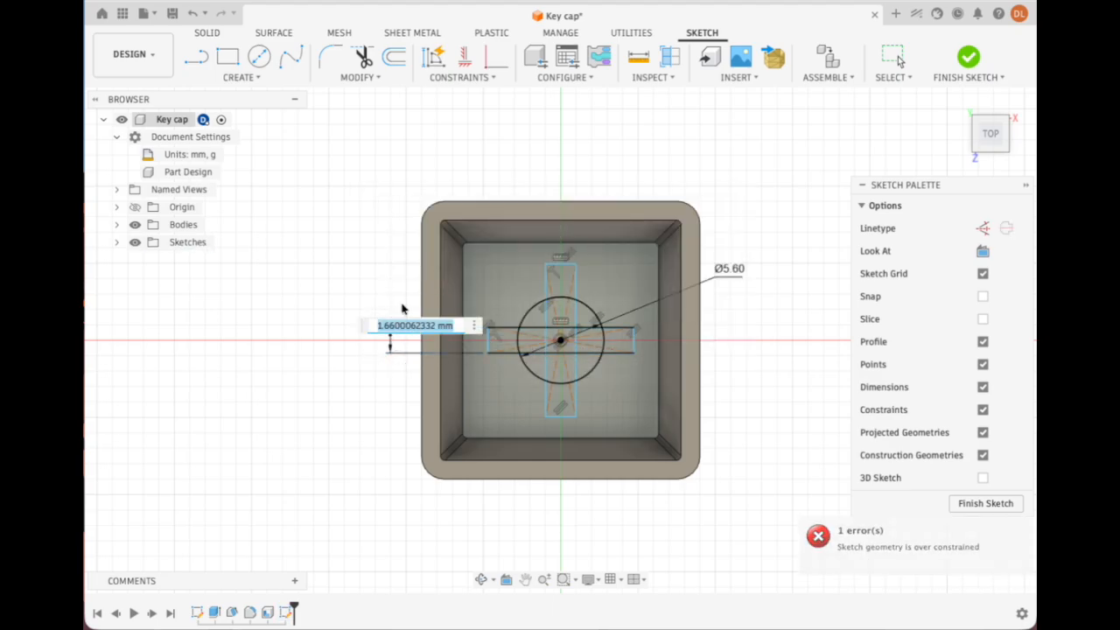
text(1.3)
key(Return)
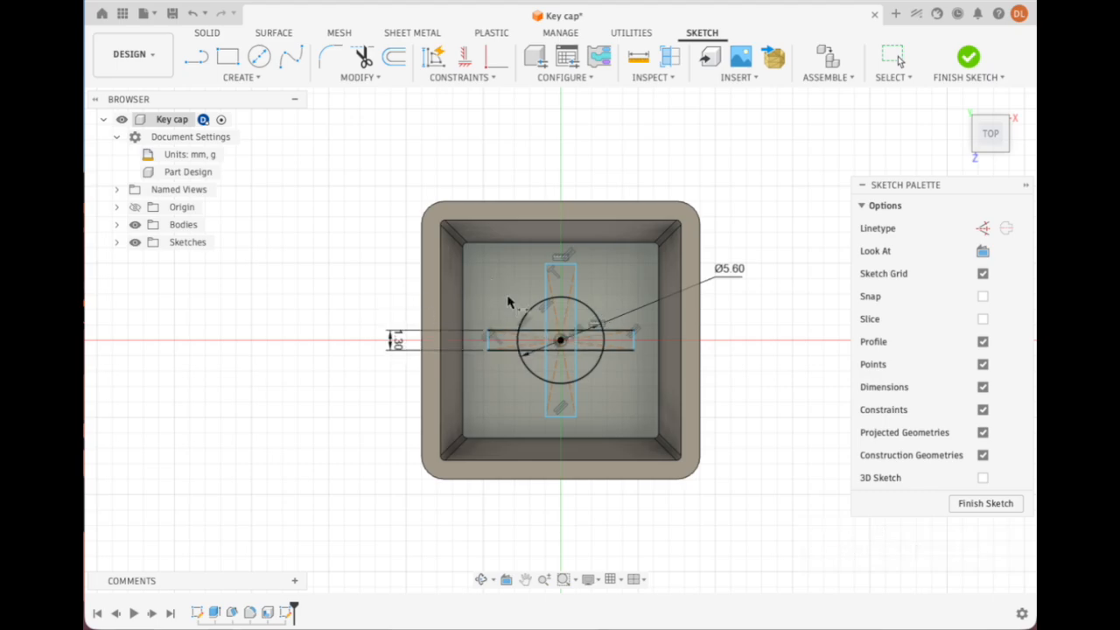
click(526, 333)
click(524, 176)
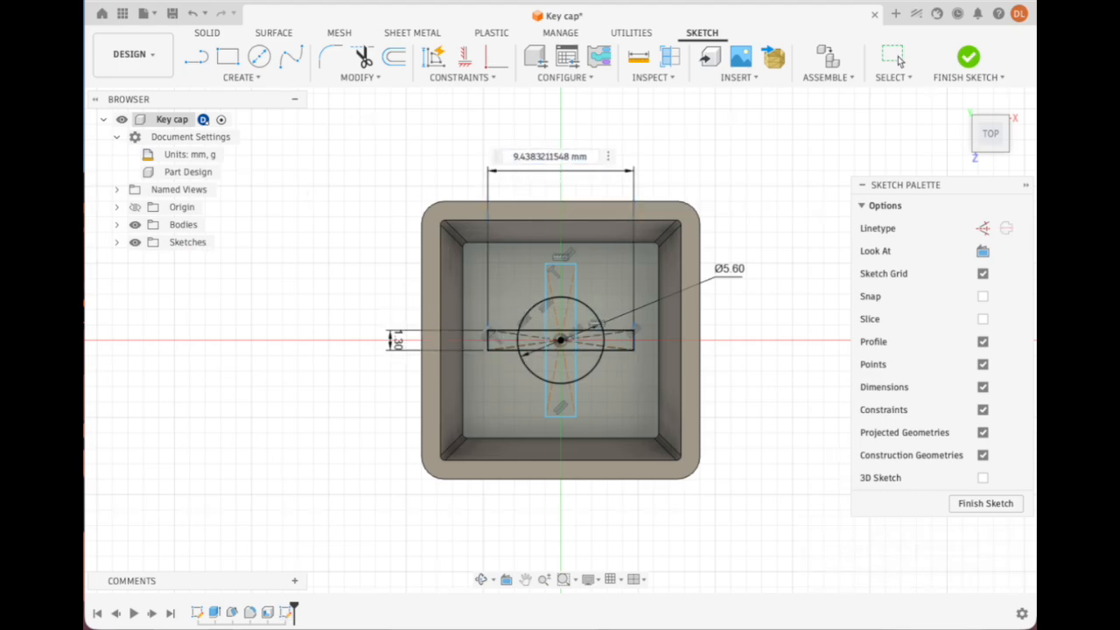
double_click(556, 159)
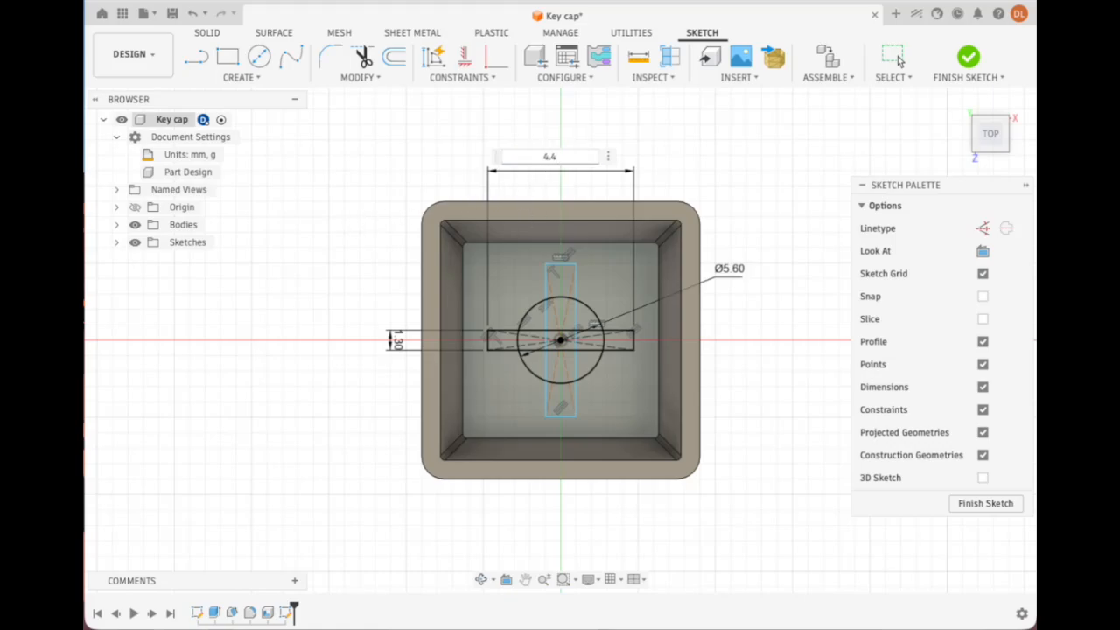
key(Return)
- Dimension the vertical rectangle to a width of 1.3 mm and a length of 4.4 mm
click(561, 262)
click(575, 140)
text(1.3)
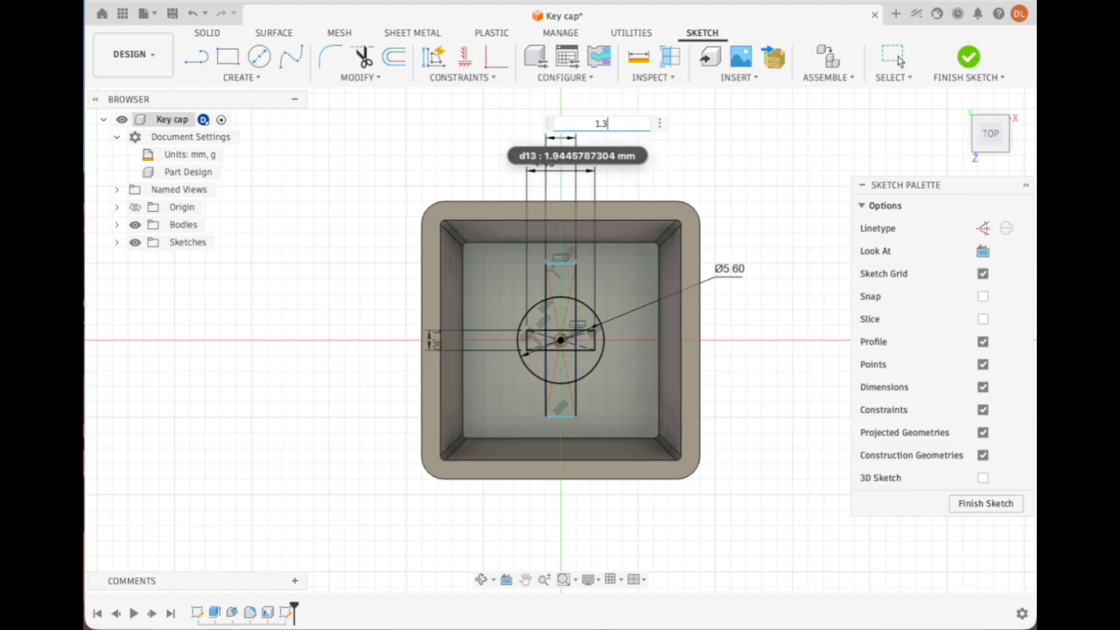
key(Return)
click(570, 279)
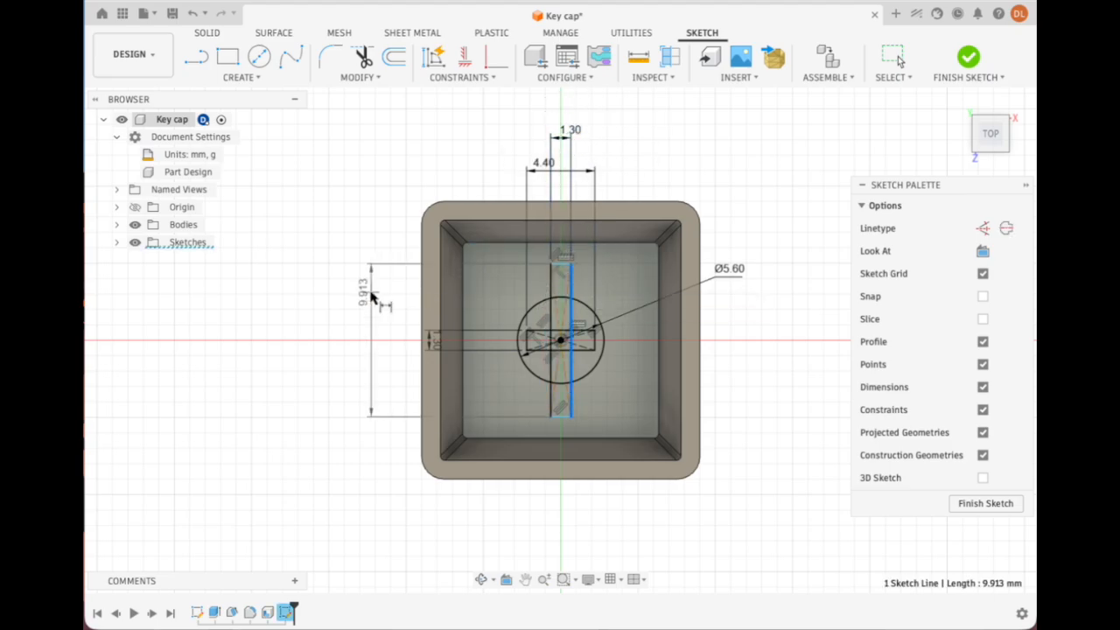
click(372, 275)
text(4.4)
key(Return)
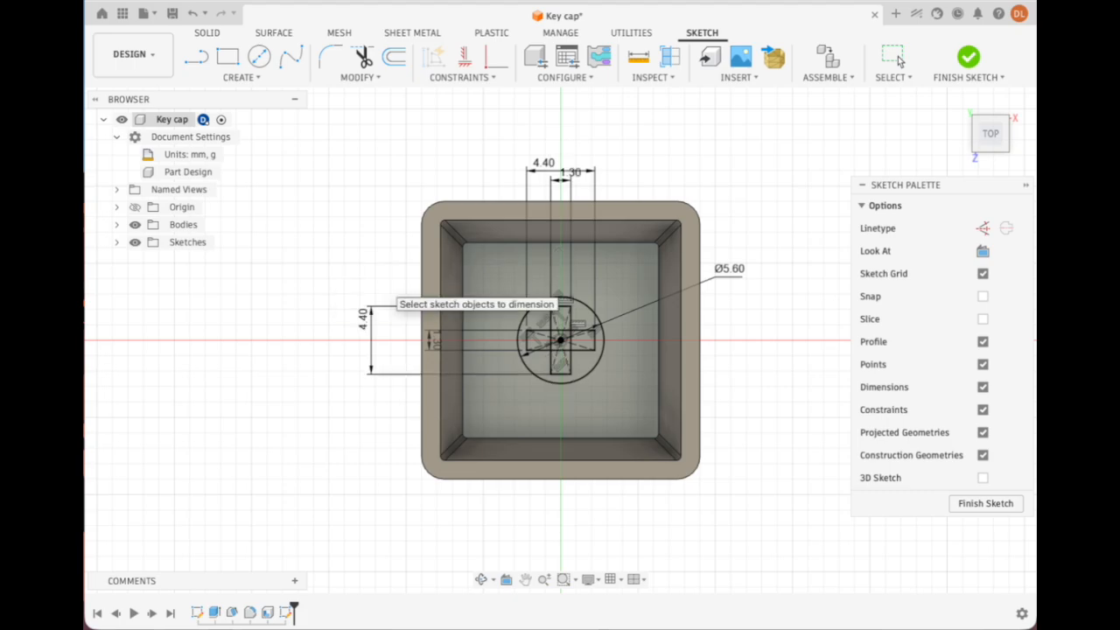
- Begin extruding the circular profile around the cross upward, with a distance of 8.2 mm
click(214, 35)
click(226, 56)
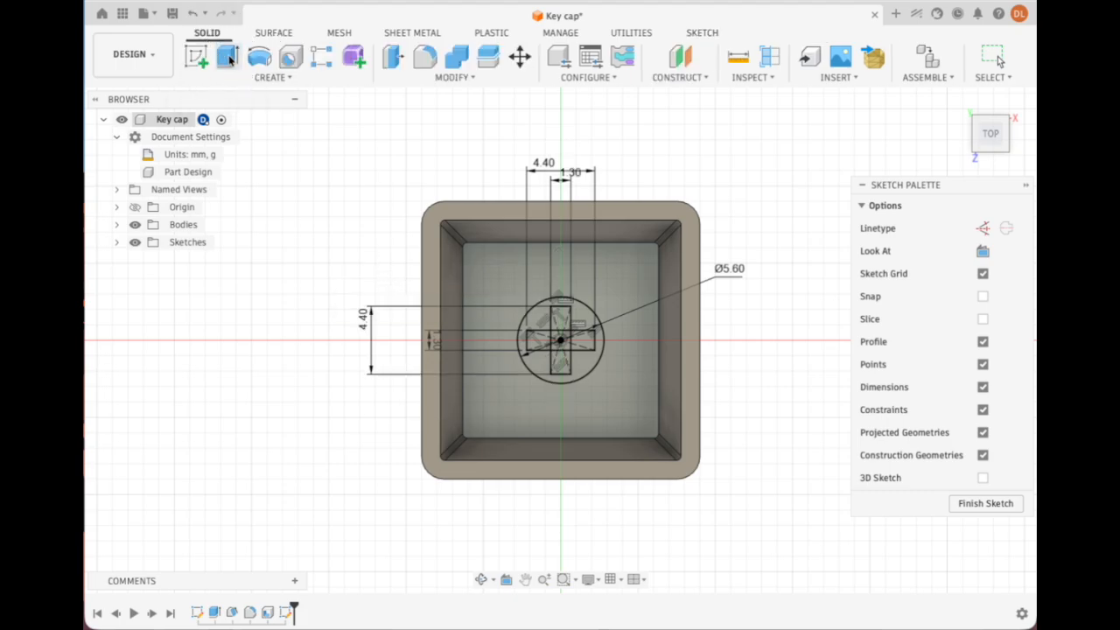
click(543, 359)
drag(543, 348, 543, 201)
text(8.)
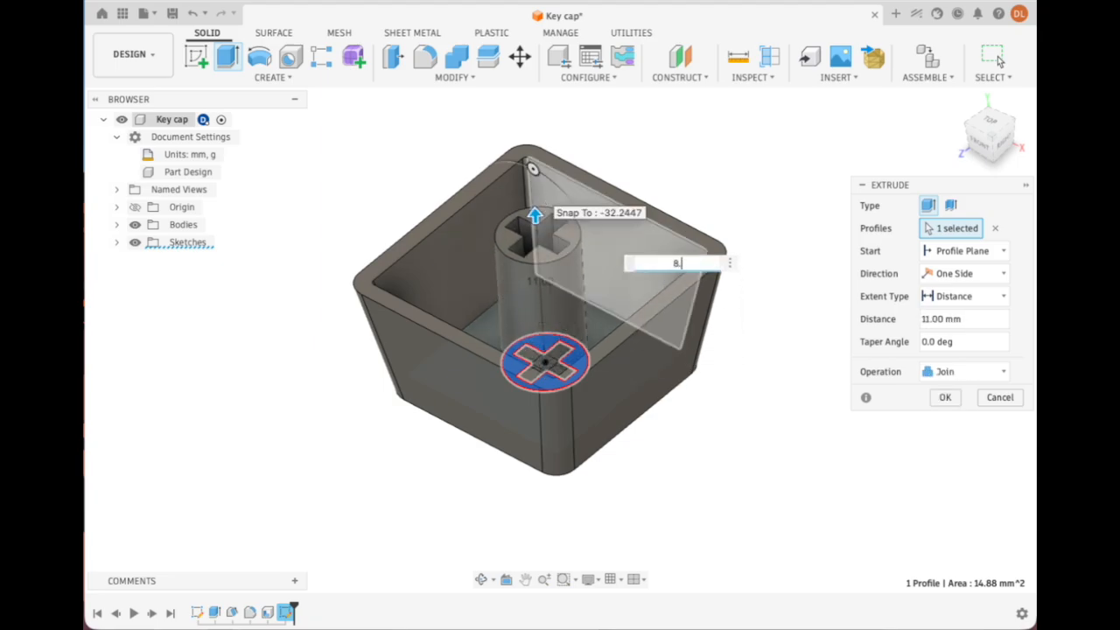
text(2)
- Set the extrusion's extent type to To Object, ending at the key cap's top rim face, and join it to the body
drag(1008, 132, 1003, 185)
click(1004, 297)
click(954, 332)
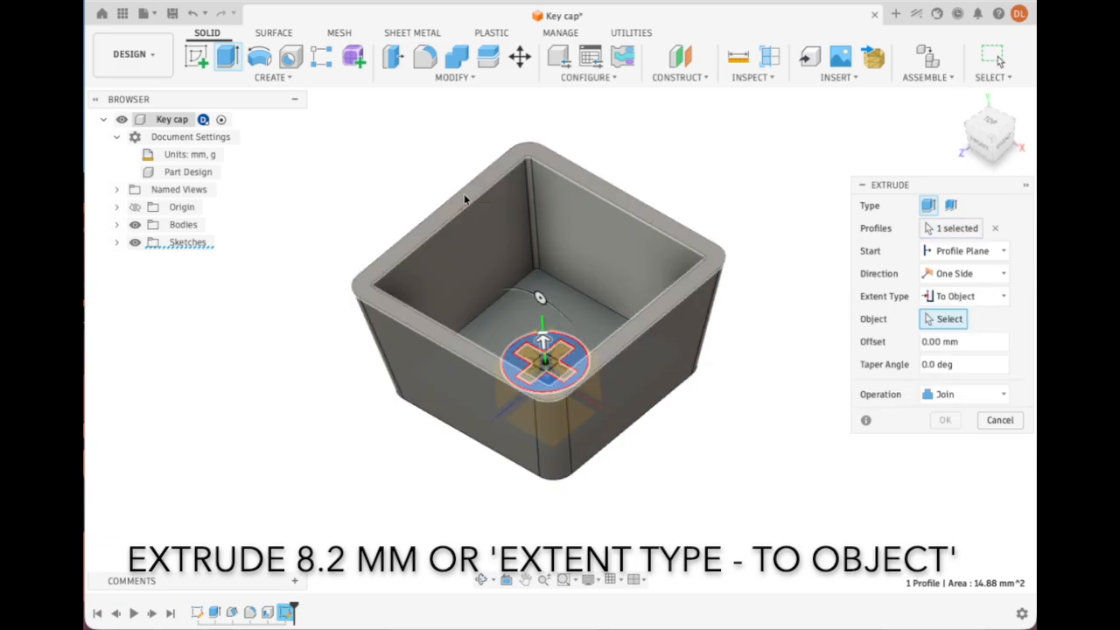
click(467, 201)
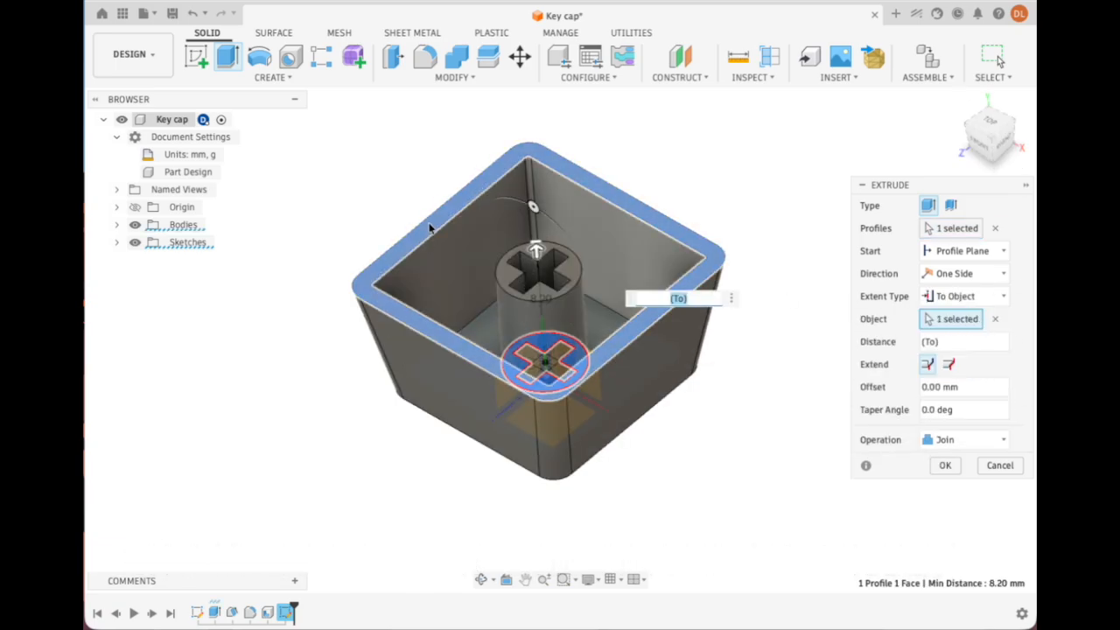
click(945, 466)
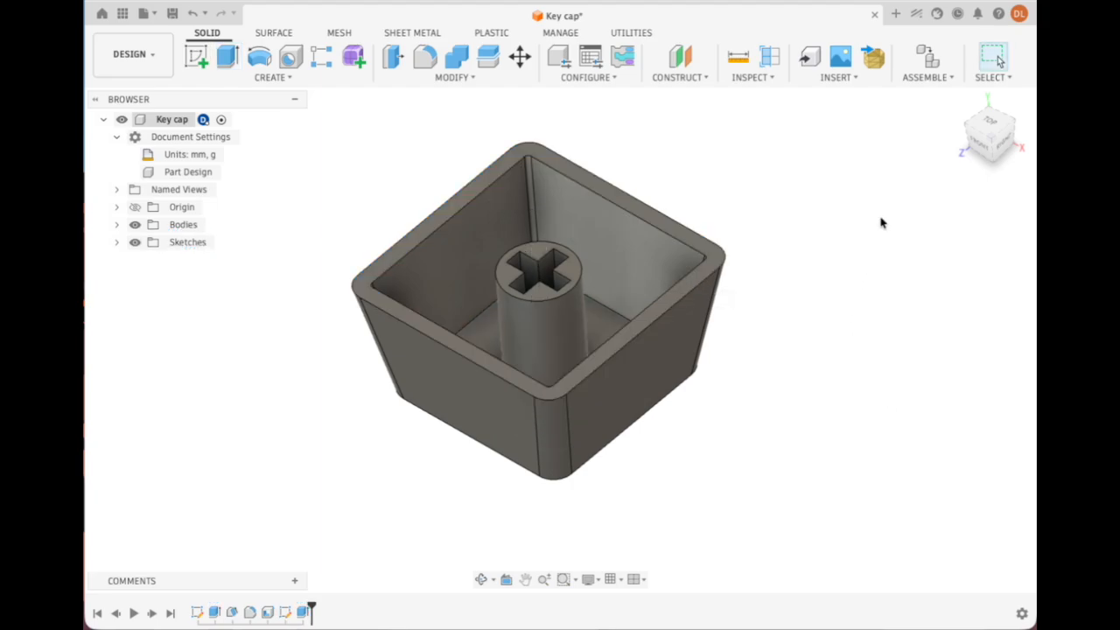
- Start another sketch on the cavity floor surrounding the cross-slotted post
drag(982, 131, 965, 160)
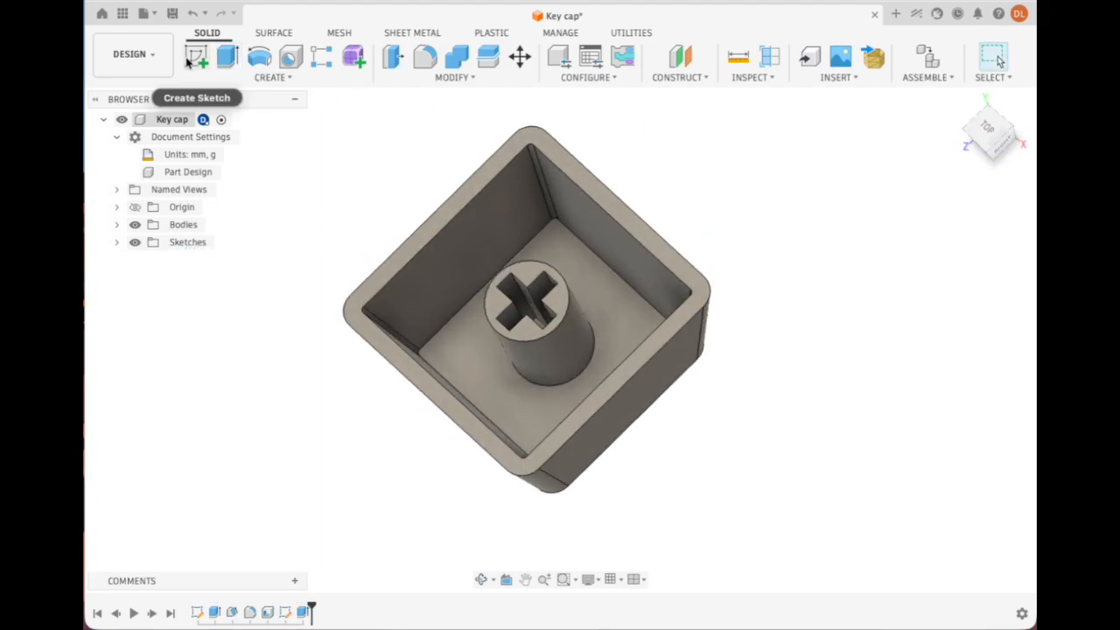
click(196, 57)
click(603, 301)
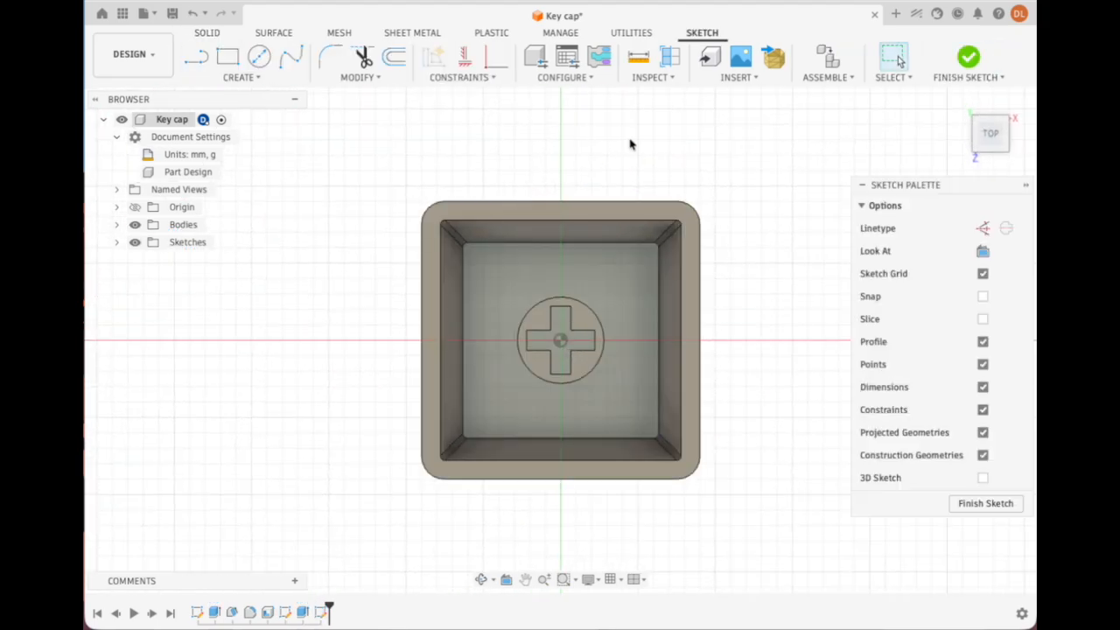
- Draw two crossing center rectangles at the origin that extend beyond the post, the horizontal one about 1.8 mm high
click(235, 77)
mouse_move(216, 124)
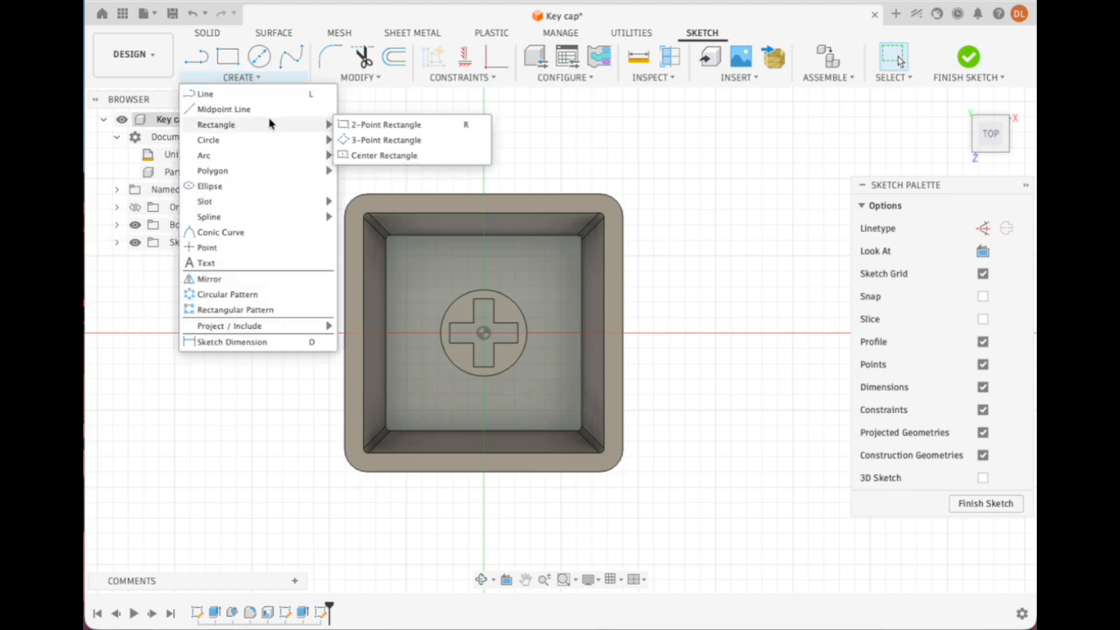
click(393, 149)
click(484, 334)
click(550, 320)
click(484, 335)
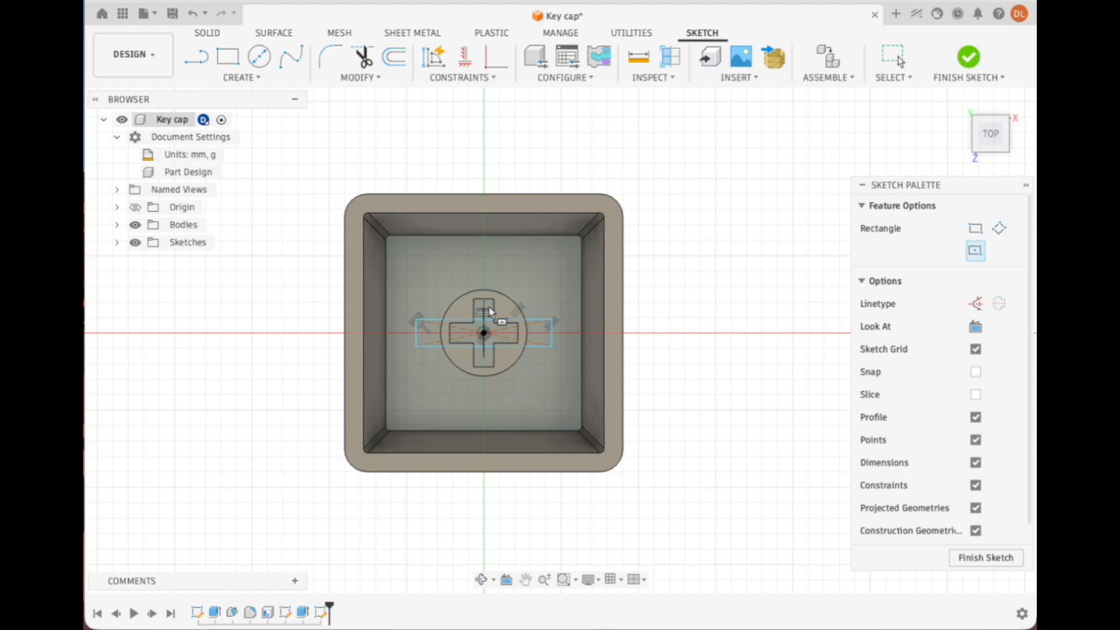
click(503, 259)
- Dimension the height of the horizontal rectangle crossing the post and set it to 1.2 mm
click(241, 77)
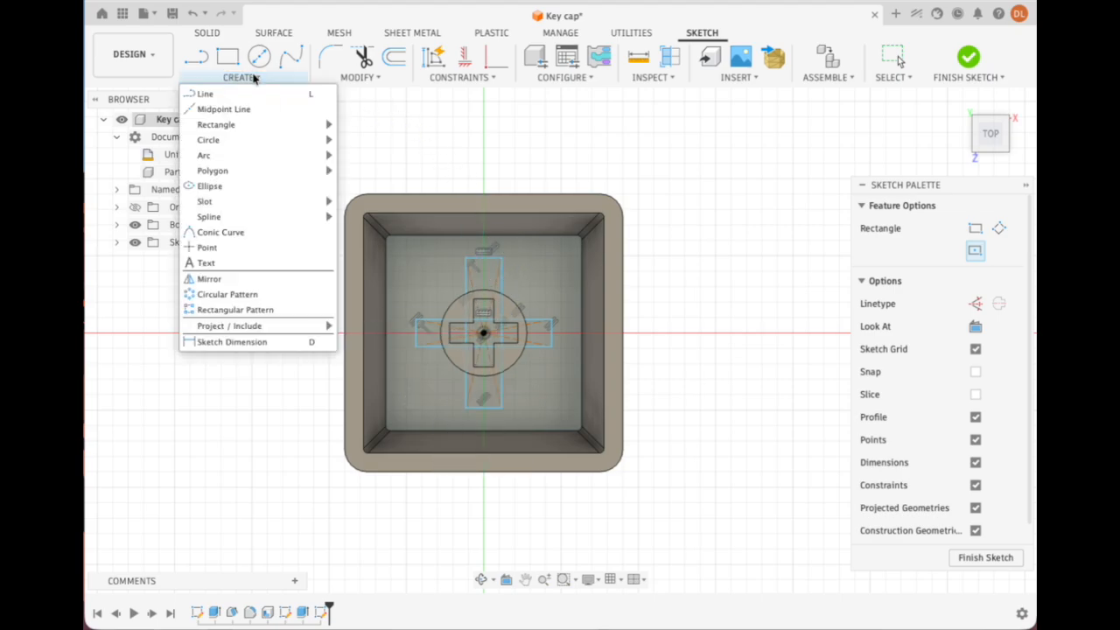
click(246, 342)
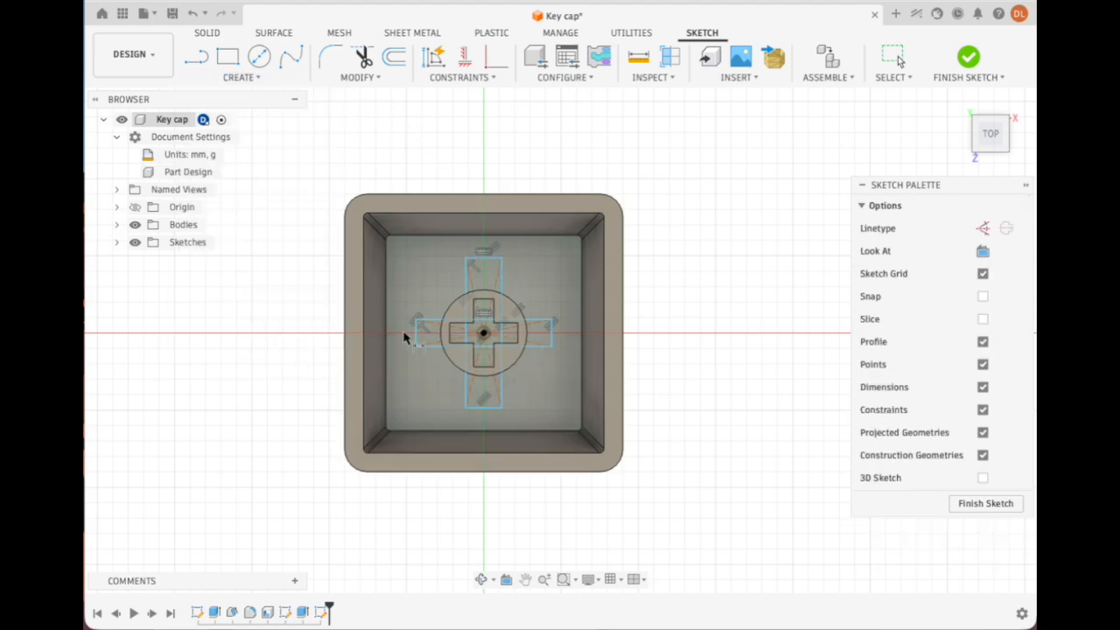
click(415, 334)
click(316, 339)
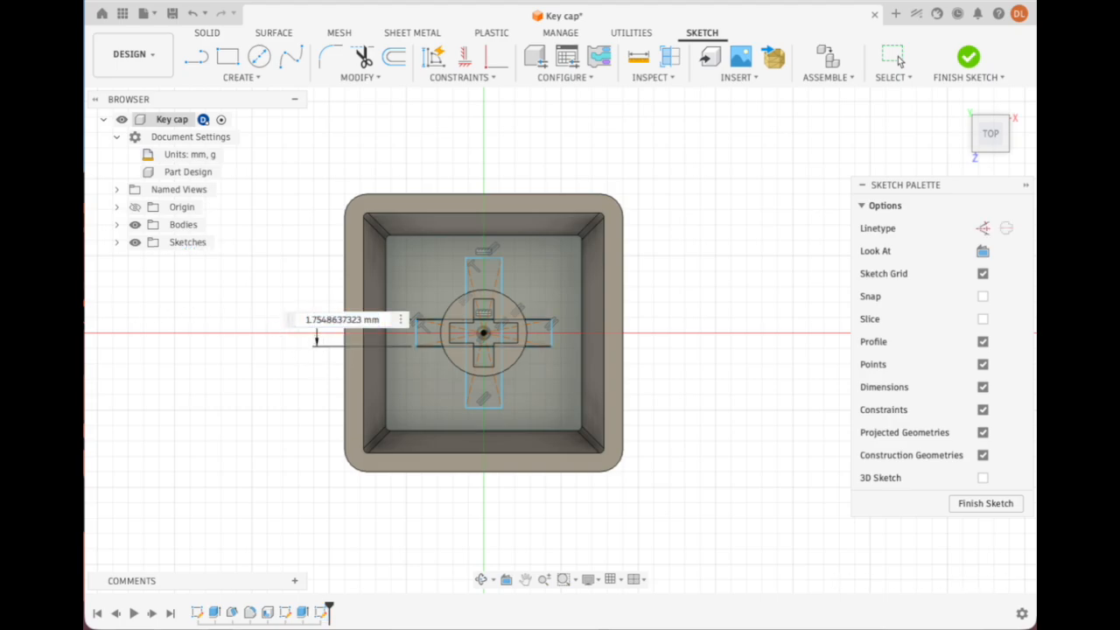
double_click(359, 321)
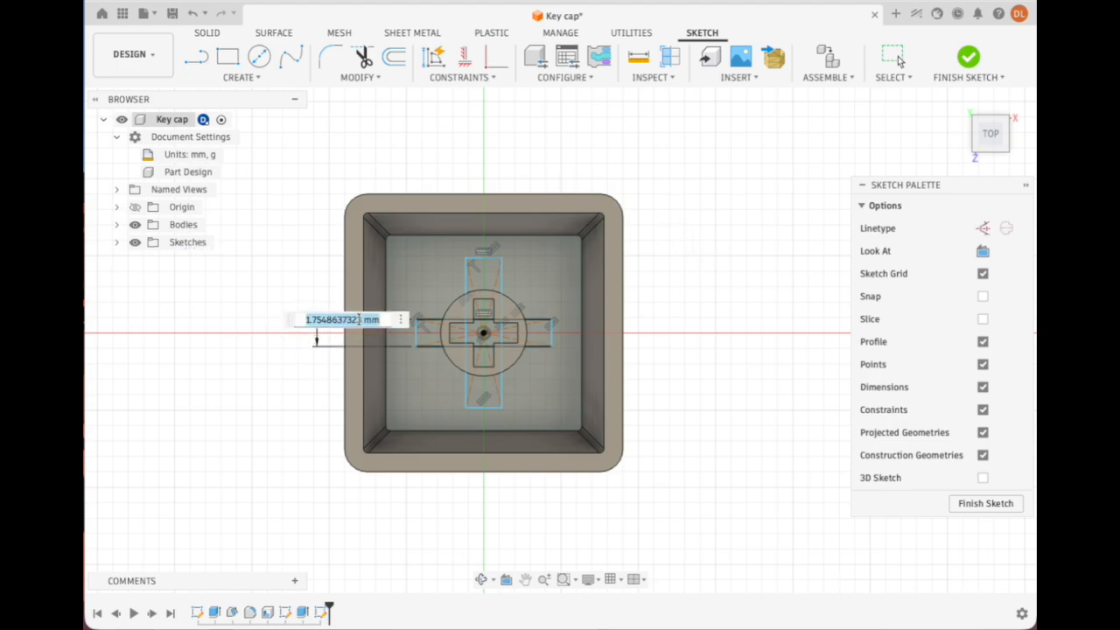
text(1.2)
key(Return)
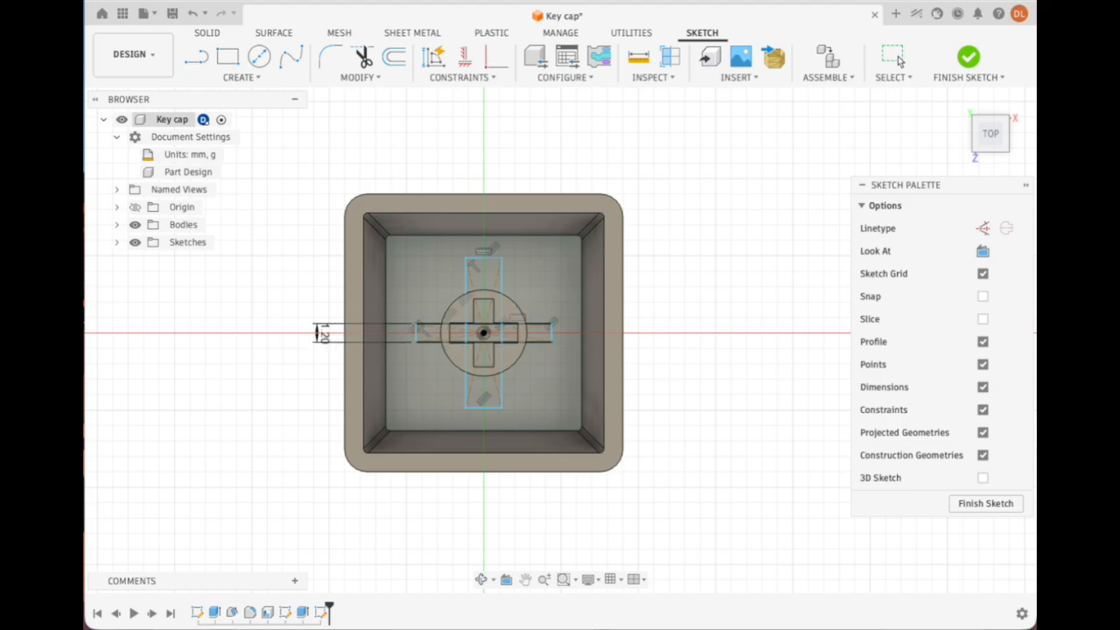
- Dimension the width of the vertical rectangle crossing the post and set it to 1.2 mm
click(492, 259)
click(508, 167)
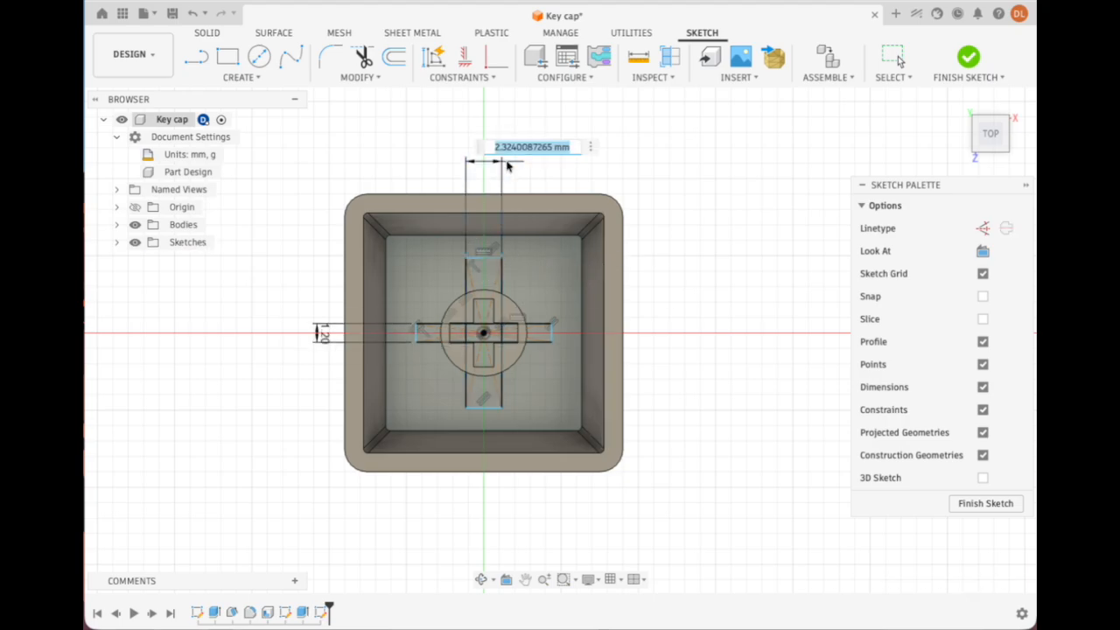
text(1.2)
key(Return)
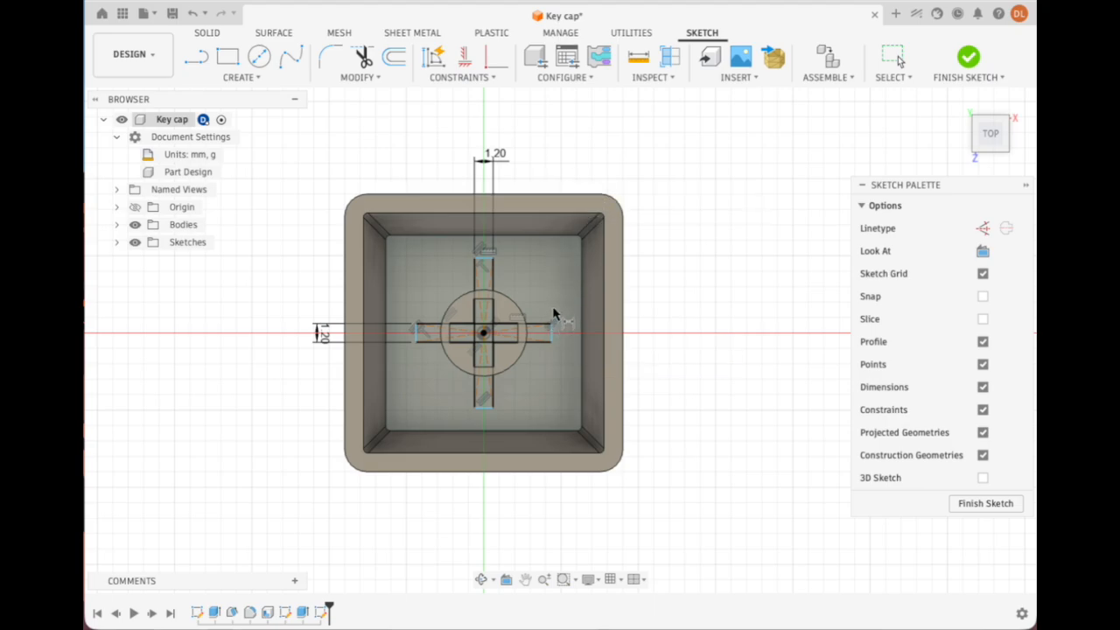
- Dimension the length of the vertical rectangle and set it to 9 mm
click(479, 281)
key(d)
click(476, 275)
key(Escape)
key(Escape)
click(210, 77)
click(473, 273)
click(473, 289)
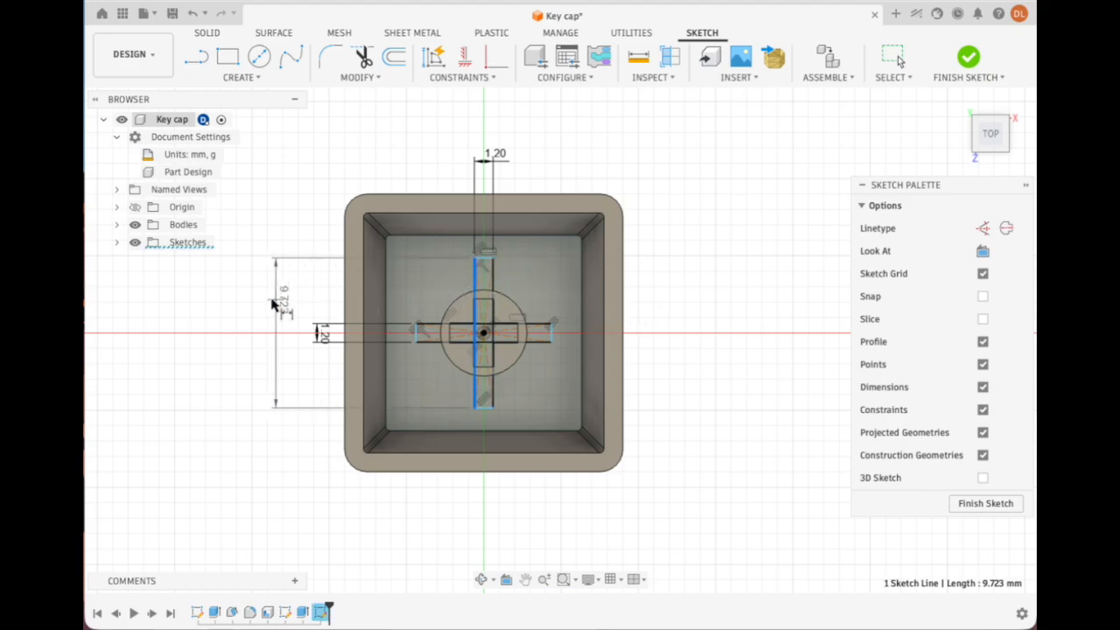
click(273, 302)
text(9)
key(Return)
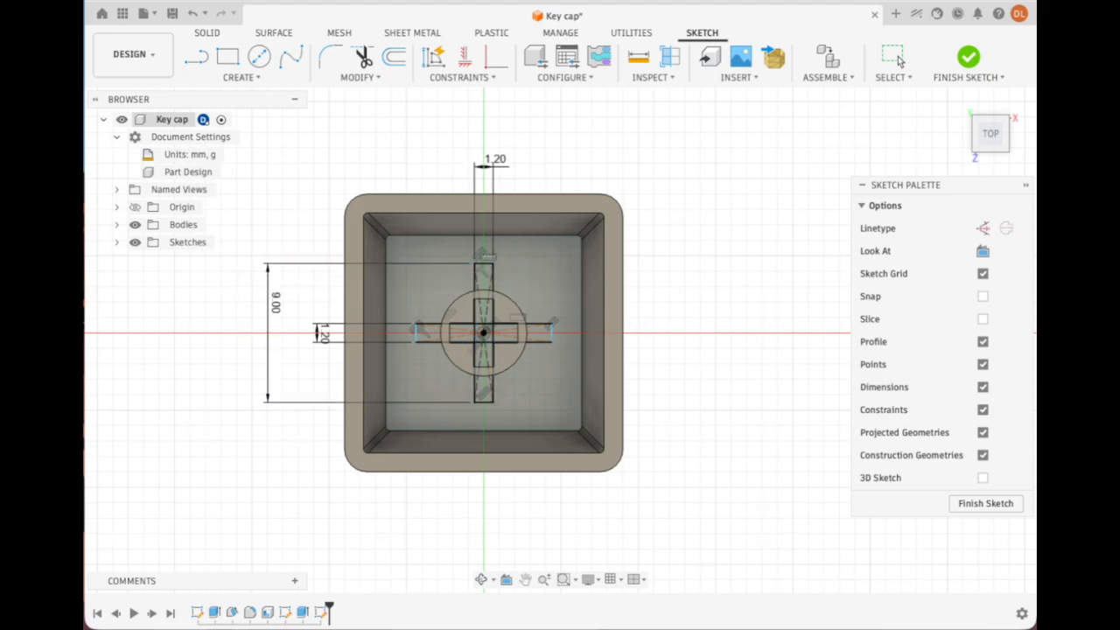
click(430, 324)
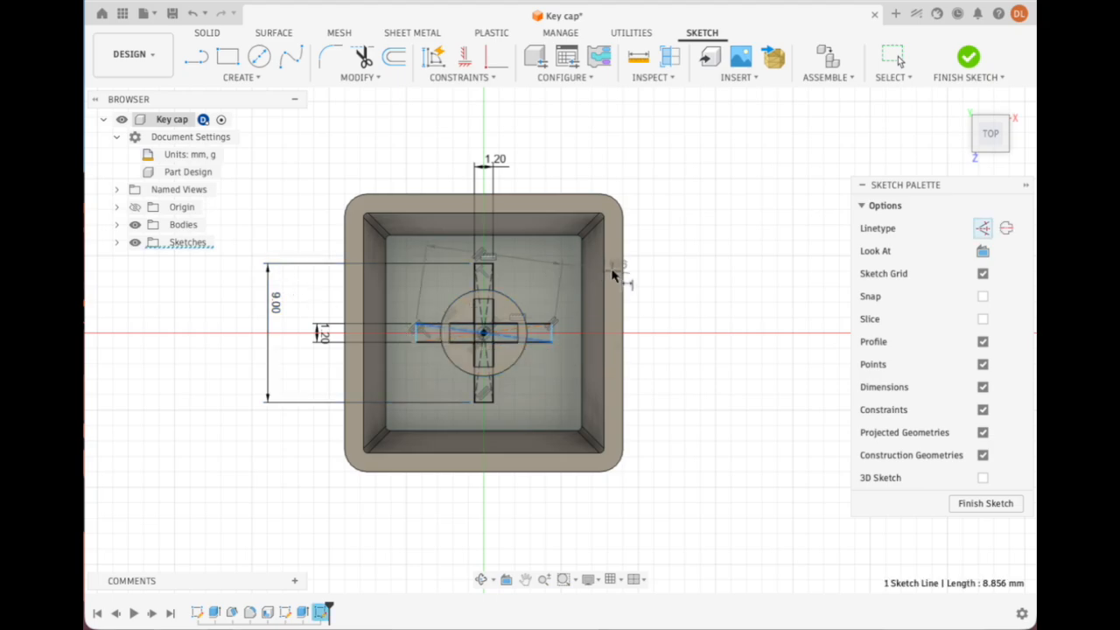
key(Escape)
scroll(477, 354, up, 2)
click(400, 292)
click(179, 412)
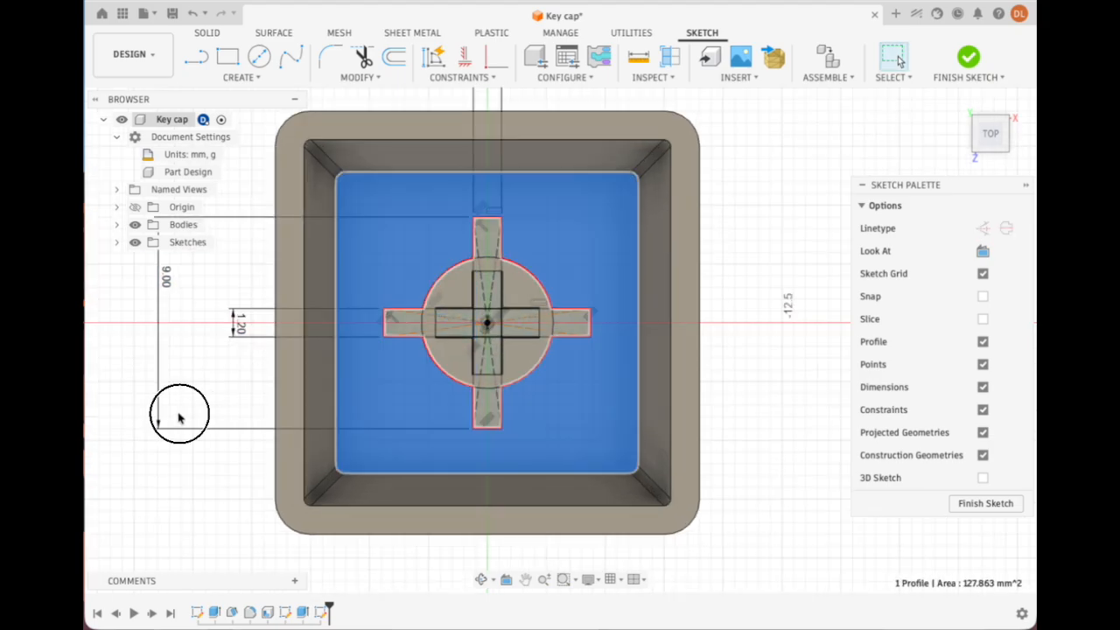
- Dimension the length of the horizontal rectangle and set it to 9 mm
click(244, 77)
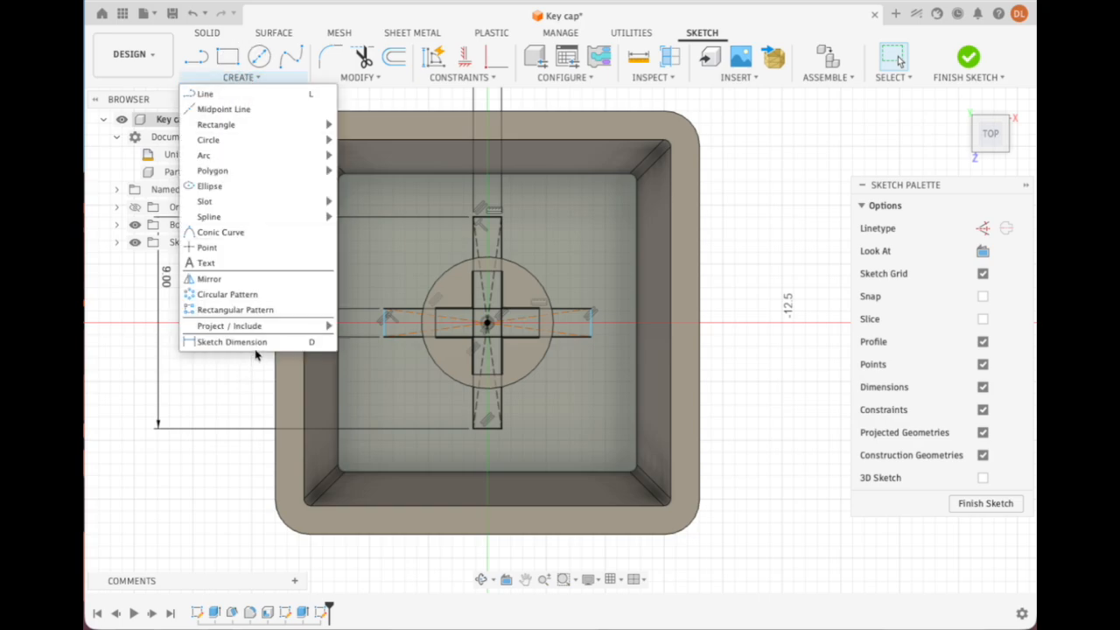
click(254, 341)
click(422, 313)
click(238, 278)
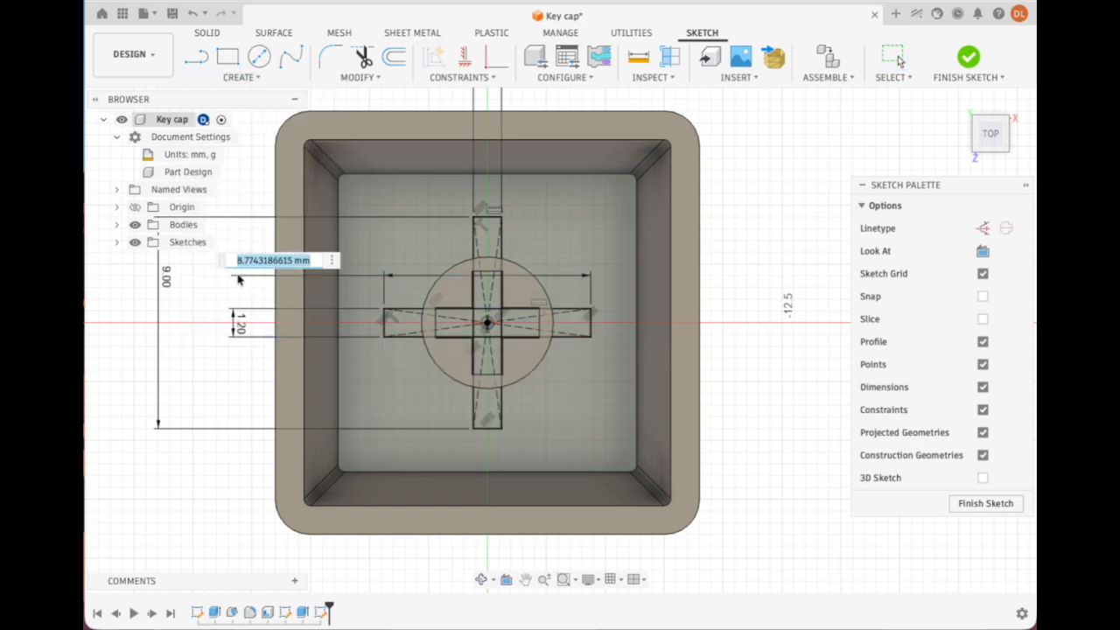
text(9)
key(Return)
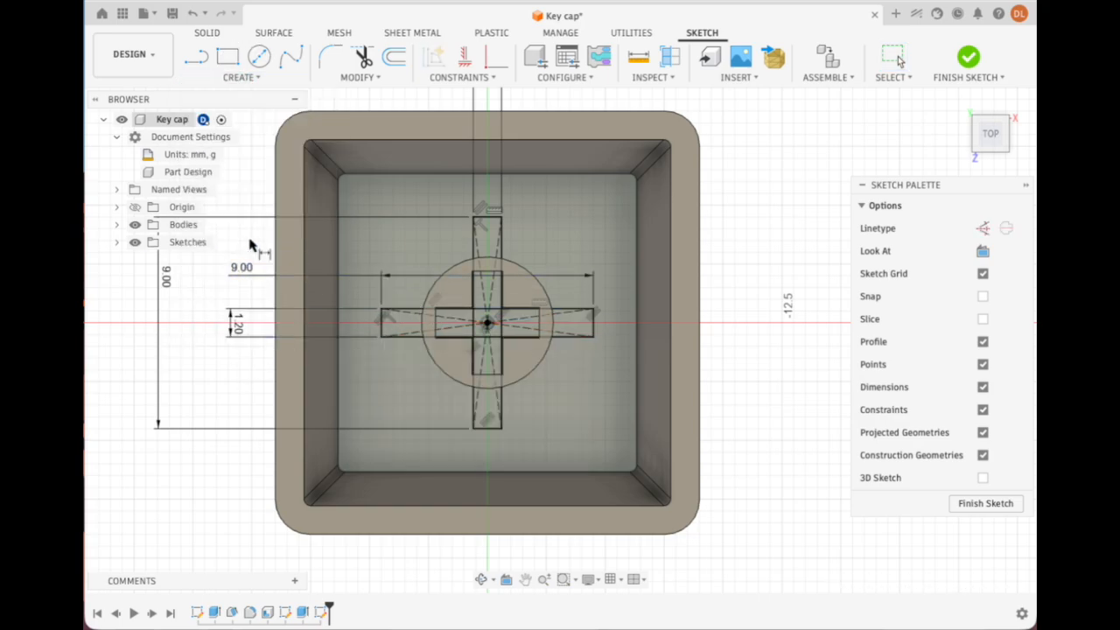
- Extrude the four rectangle arms outside the post upward by 3 mm and join them to the key cap body
click(207, 33)
click(227, 56)
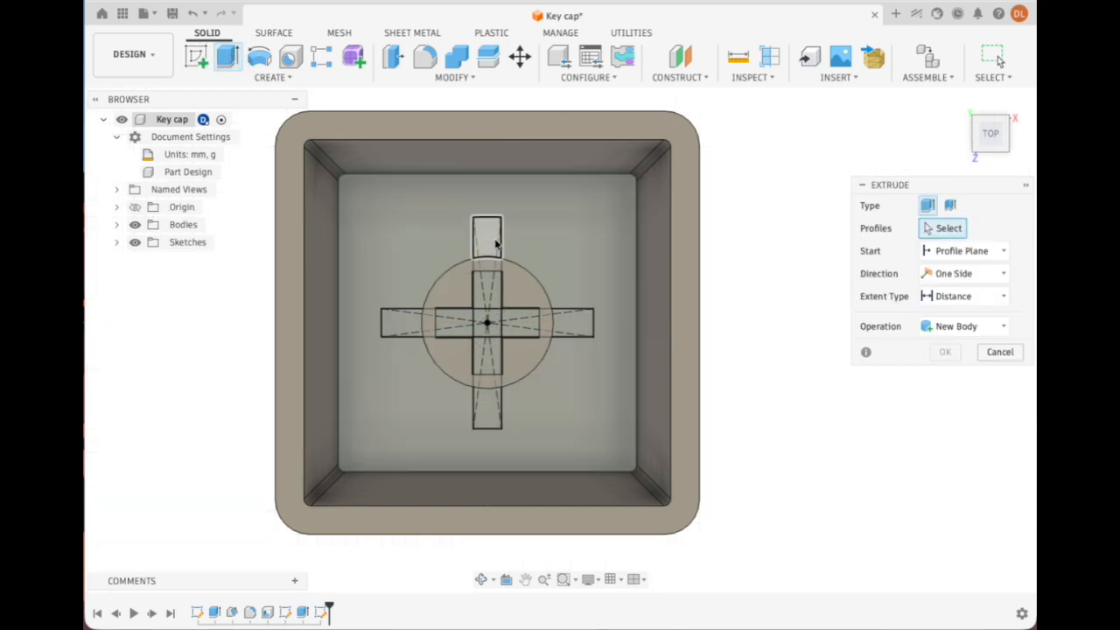
click(488, 236)
click(564, 325)
click(486, 407)
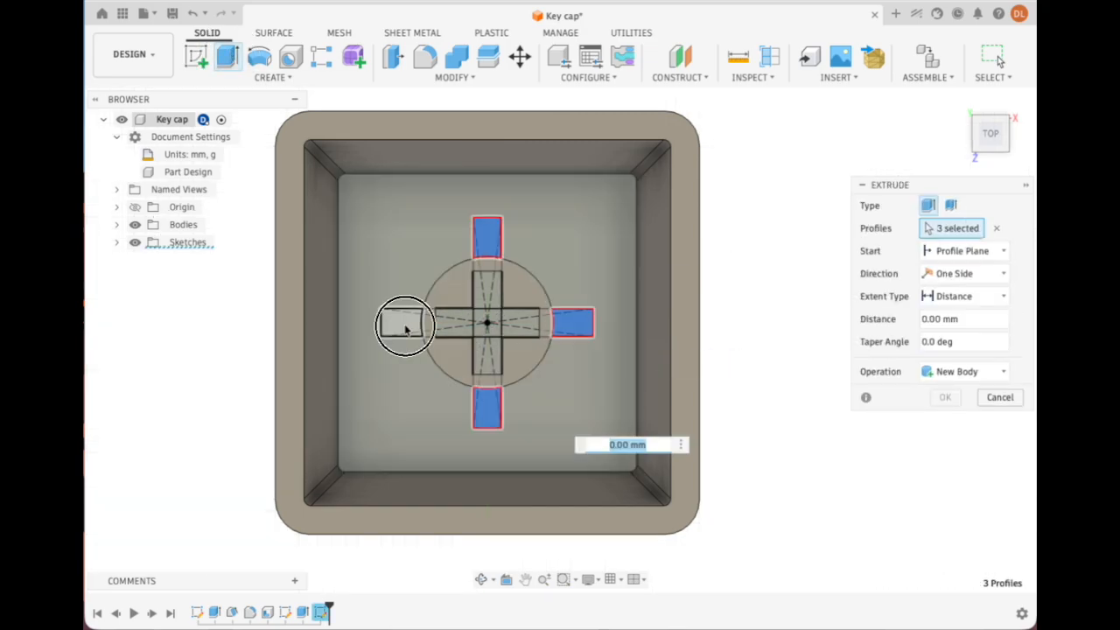
click(401, 323)
click(991, 150)
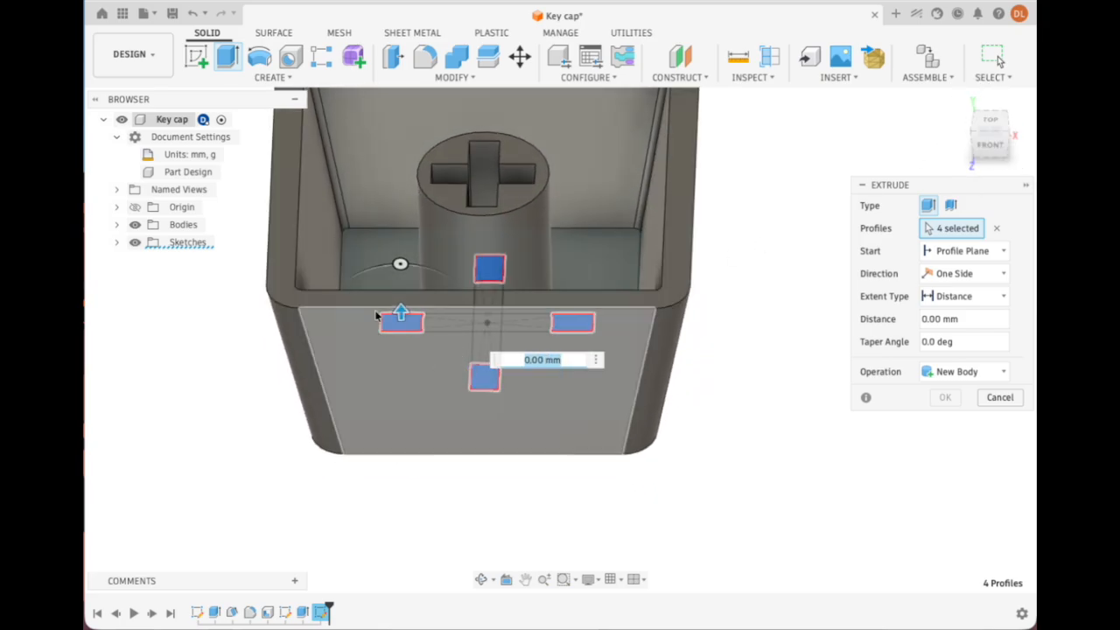
text(2)
key(BackSpace)
text(3)
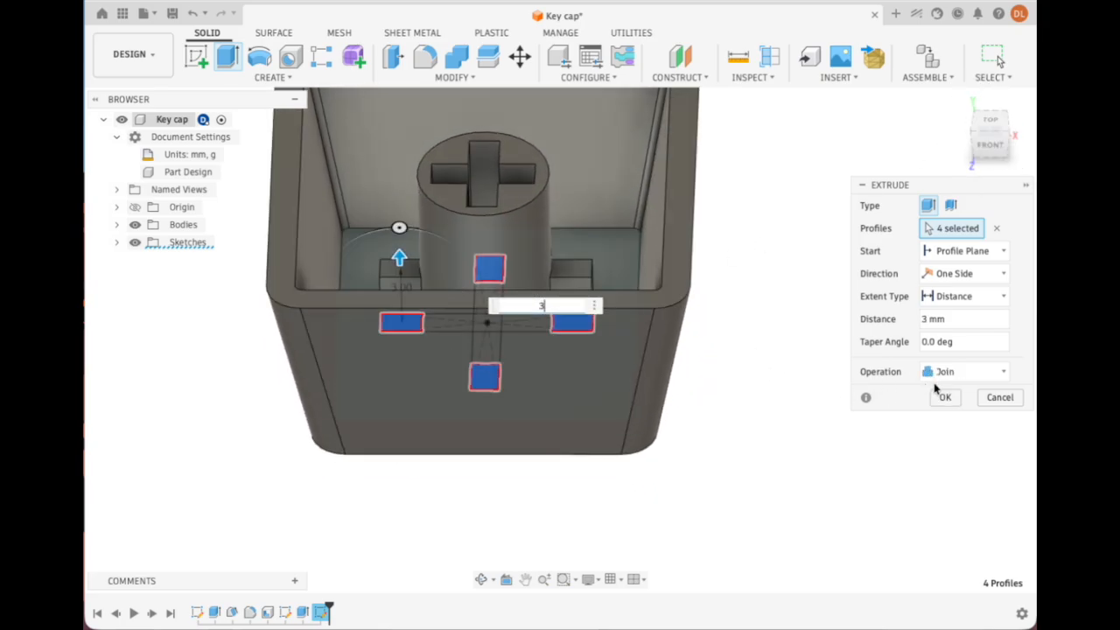
click(940, 396)
- Start a sketch on the flat outer face of the key cap's closed end, opposite the post
scroll(795, 344, down, 3)
scroll(795, 345, up, 2)
drag(990, 136, 872, 170)
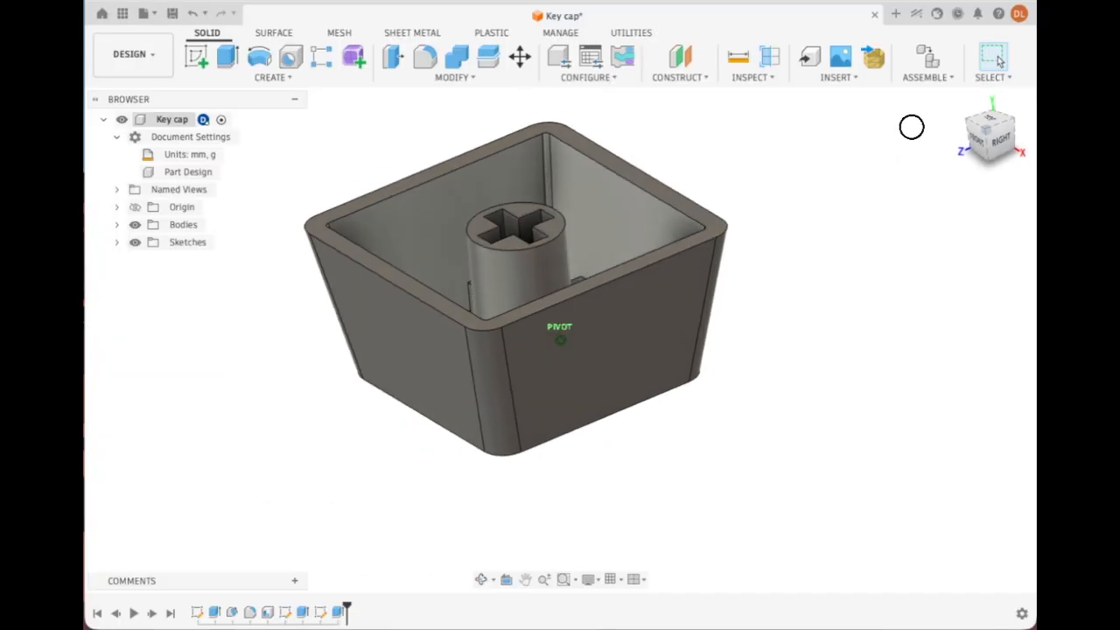
shift+middle_drag(910, 125, 909, 58)
drag(909, 60, 907, 42)
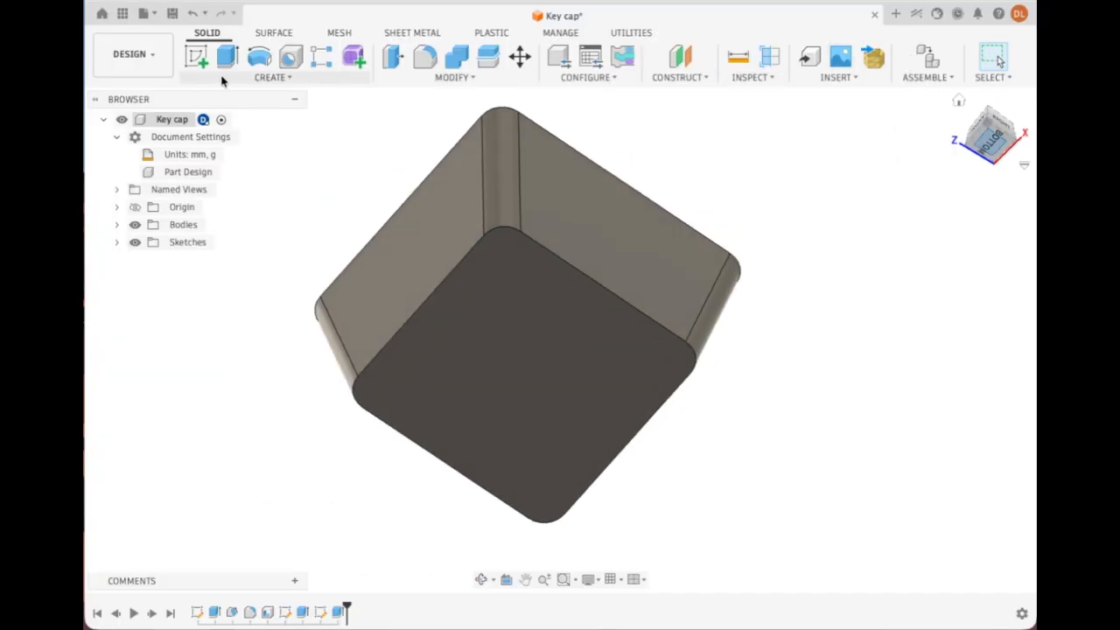
click(1000, 147)
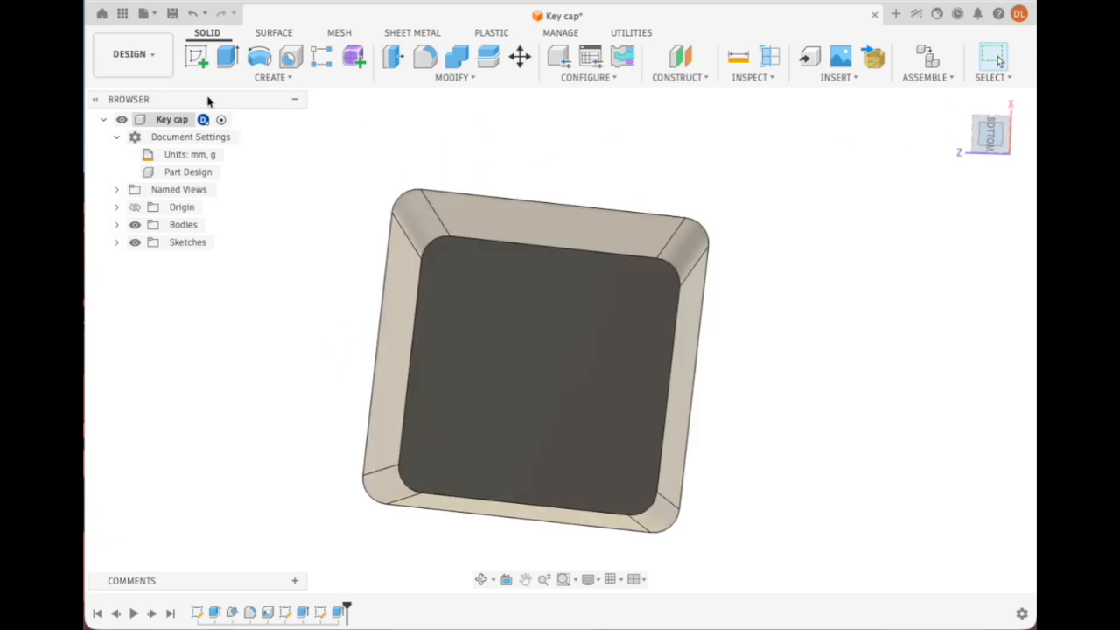
click(1013, 105)
click(991, 157)
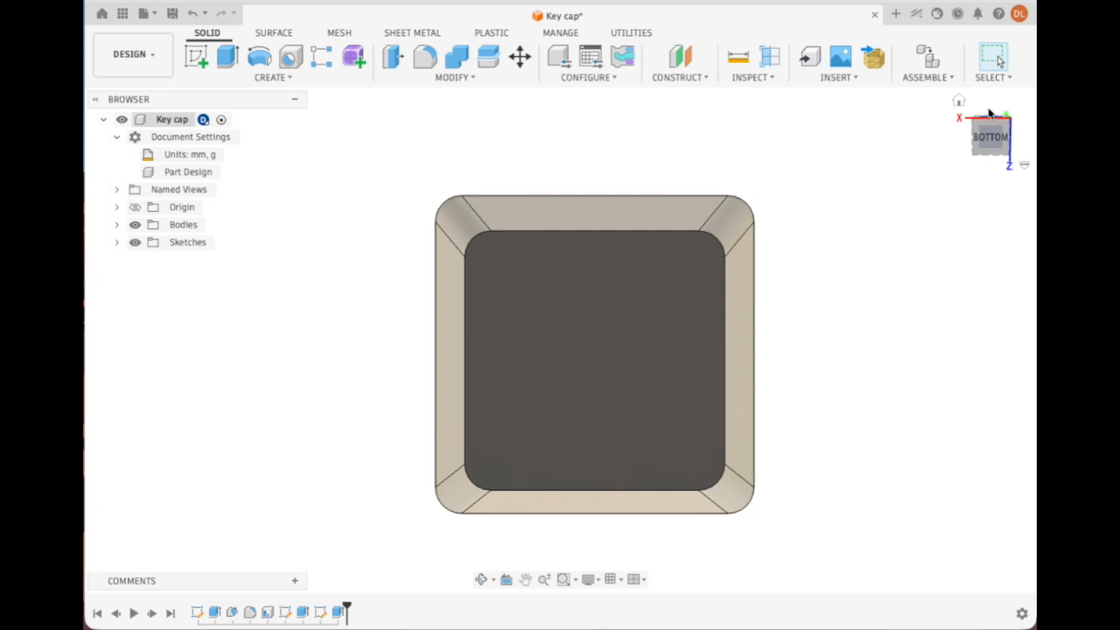
click(992, 164)
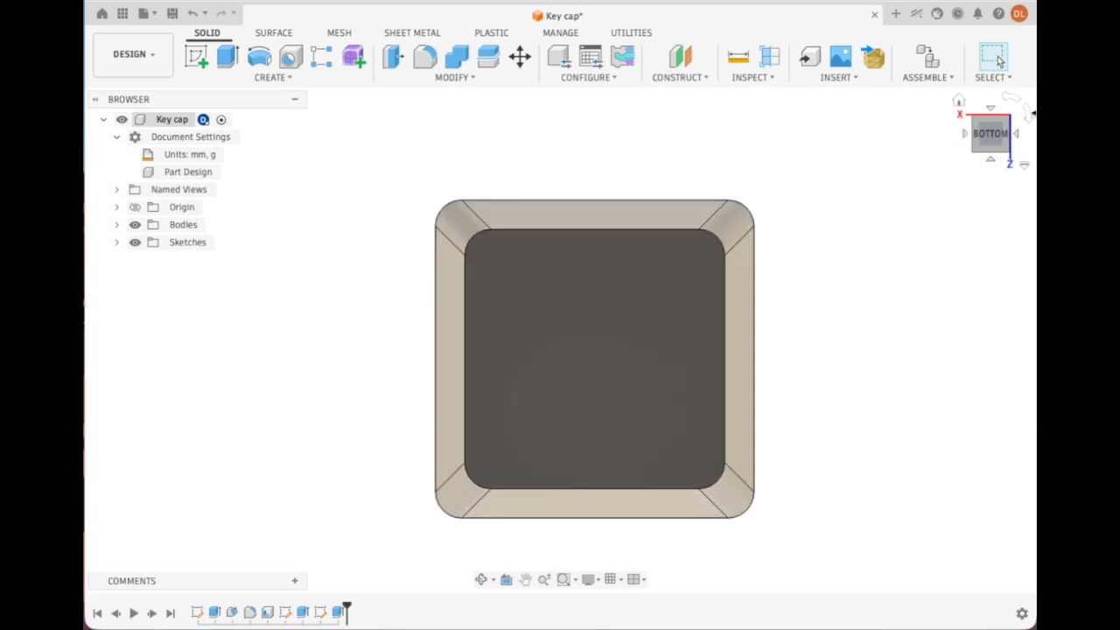
click(1034, 115)
click(1026, 111)
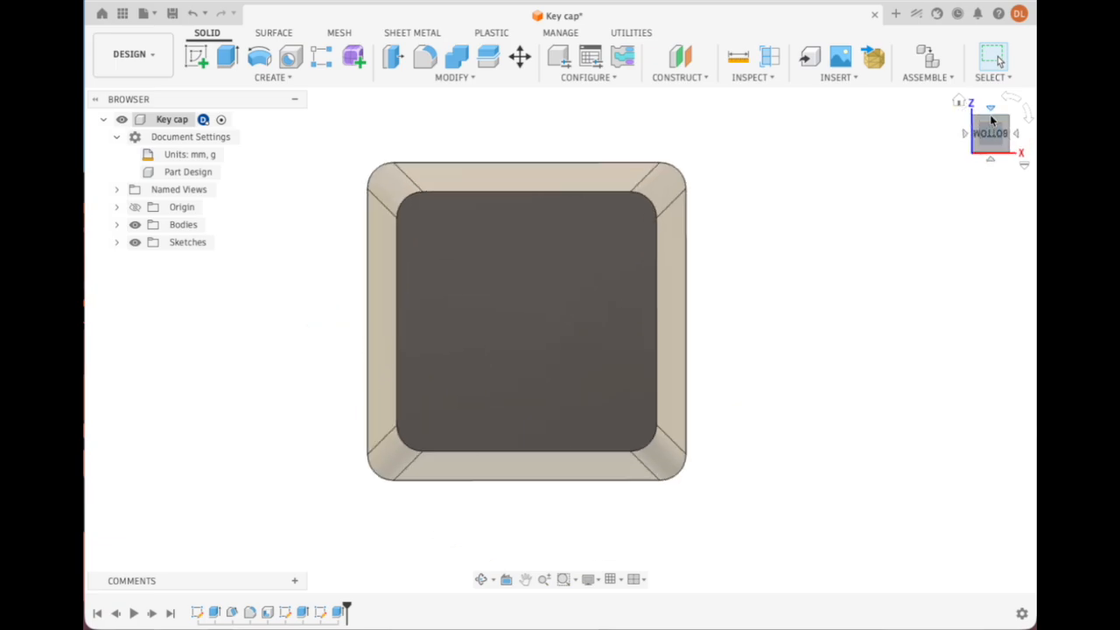
click(991, 117)
click(995, 165)
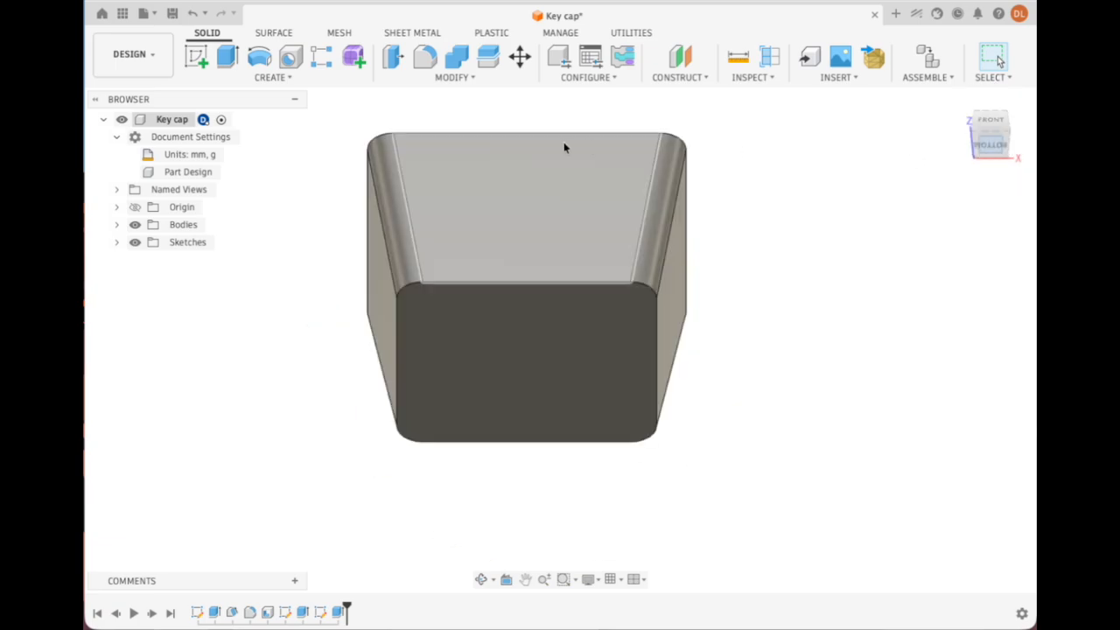
click(196, 57)
click(474, 321)
click(502, 313)
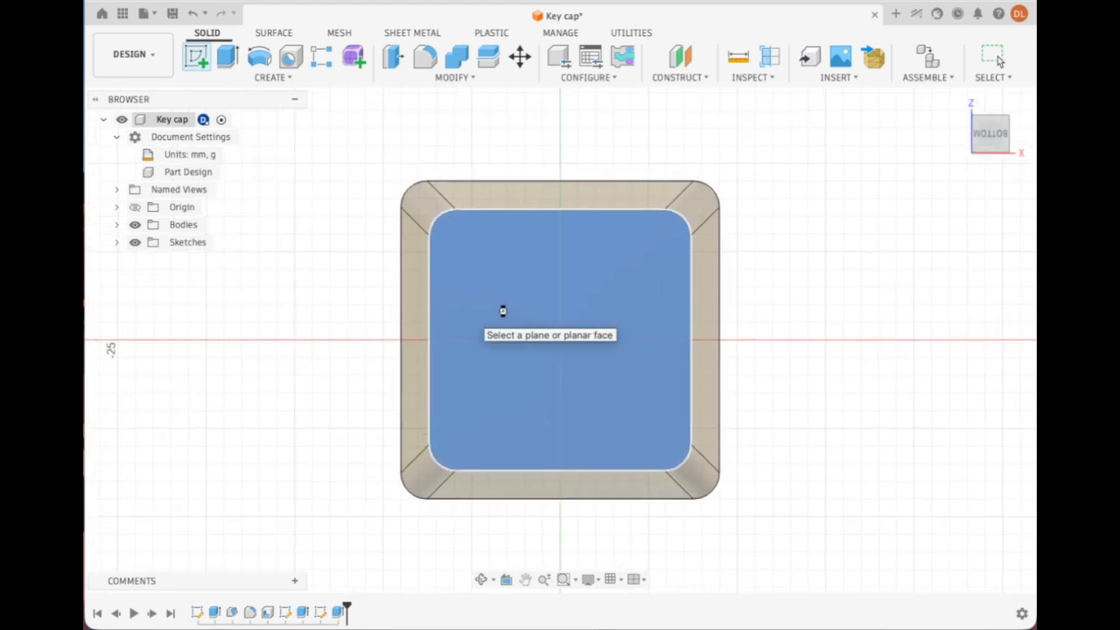
- Add a bold Arial letter D, 10 mm high, to the closed outer face and move it closer to the face's centre
click(246, 78)
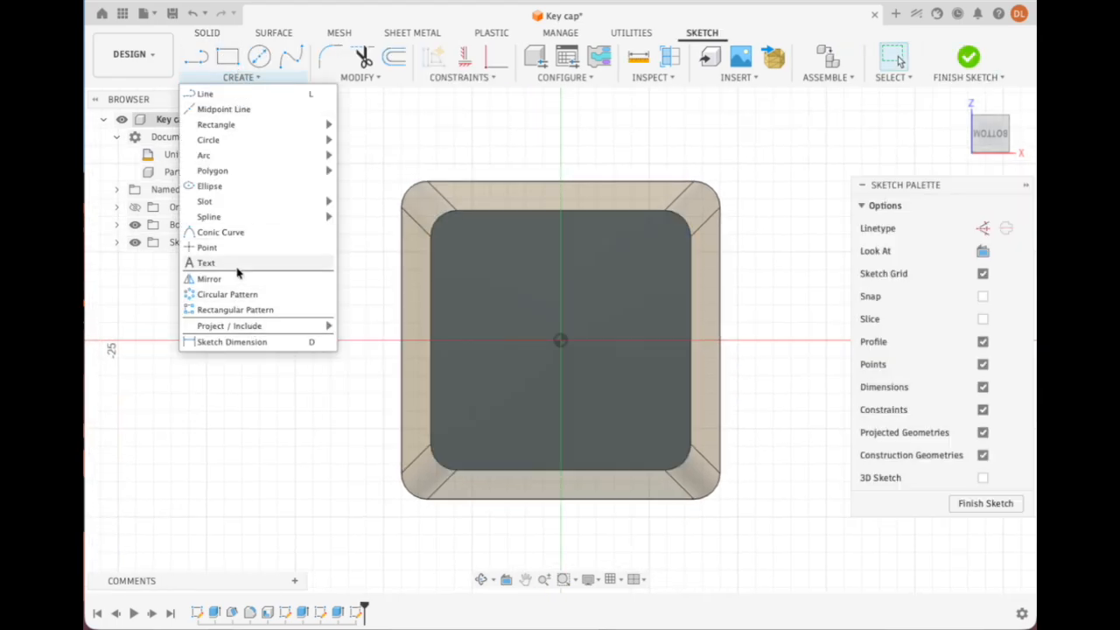
click(210, 261)
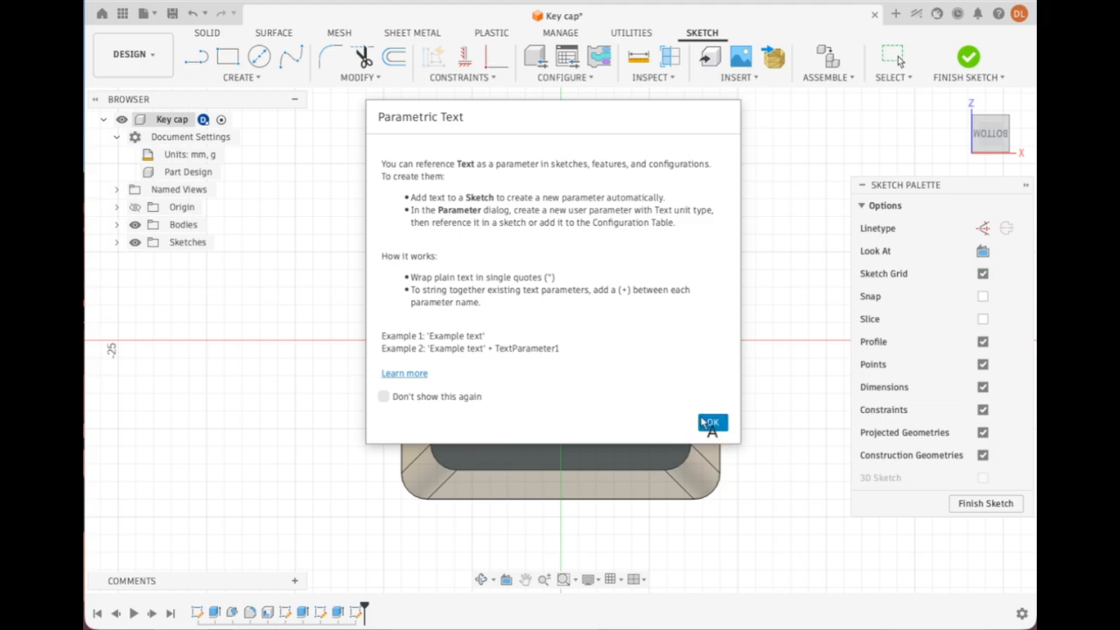
click(708, 423)
click(643, 431)
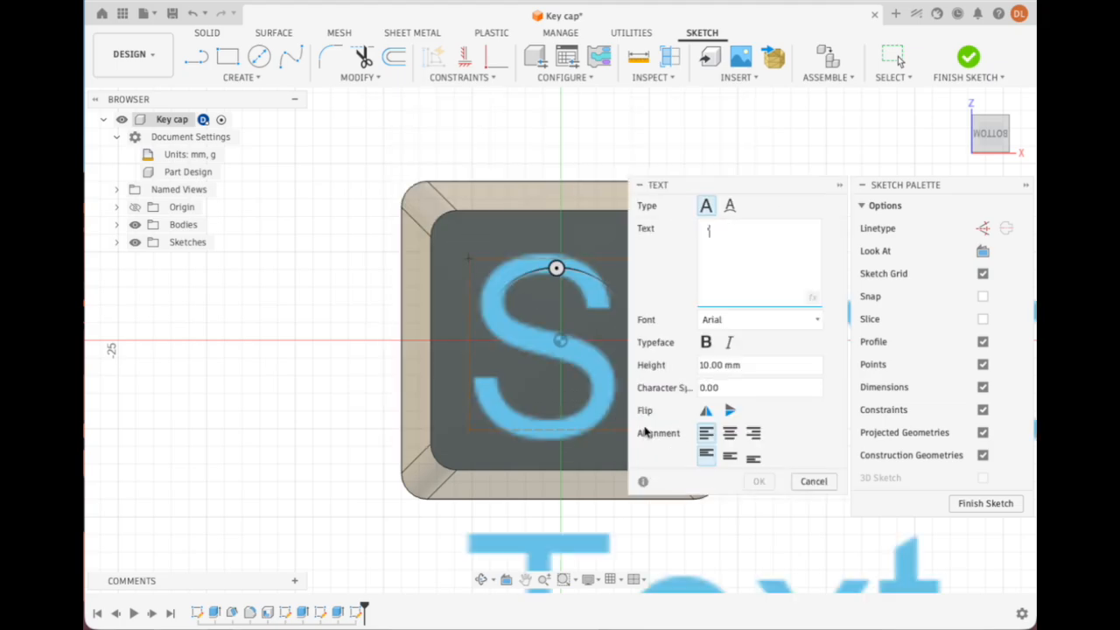
text(D)
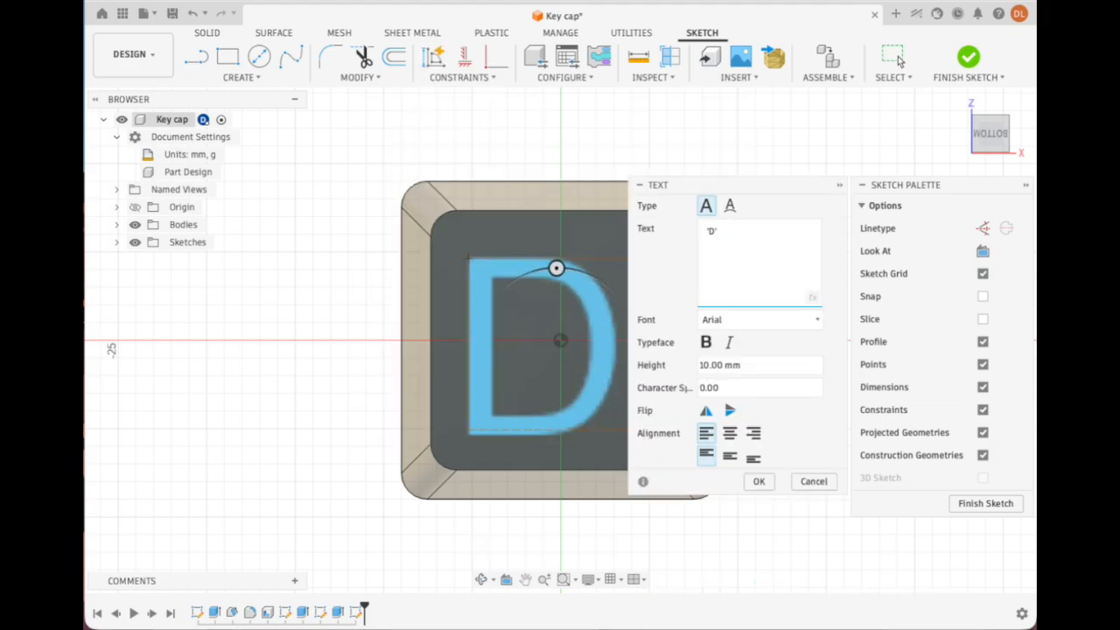
click(707, 342)
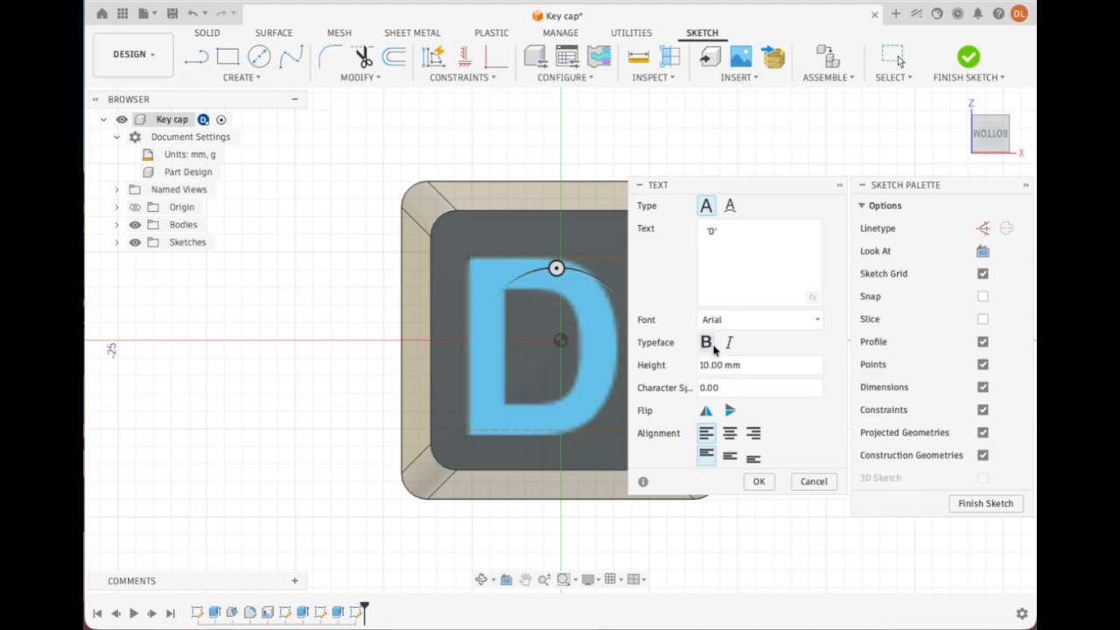
click(760, 481)
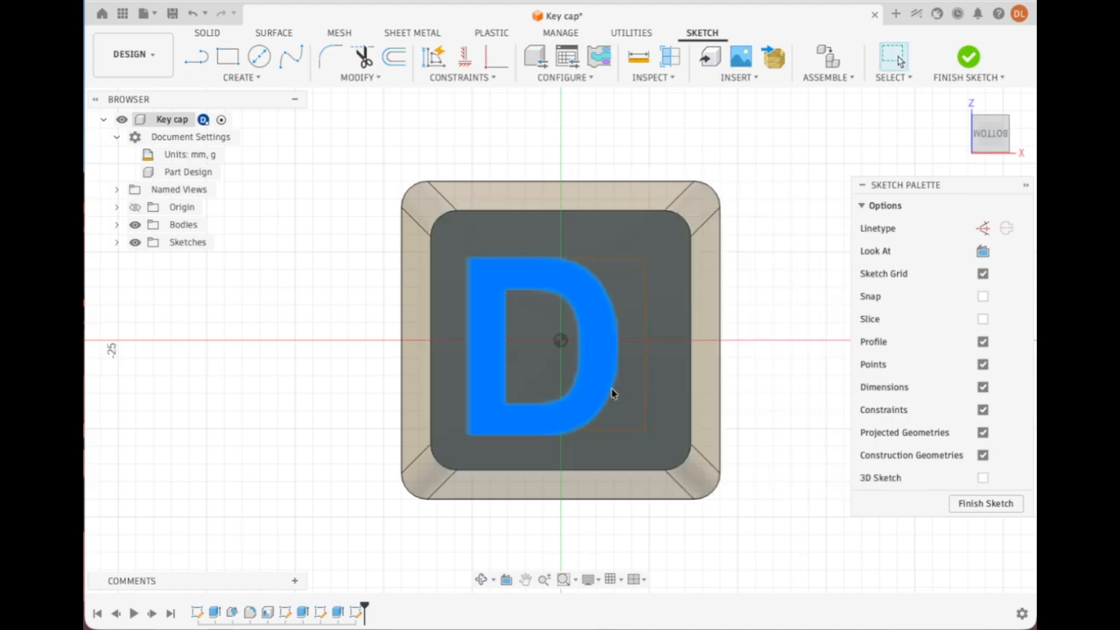
click(628, 382)
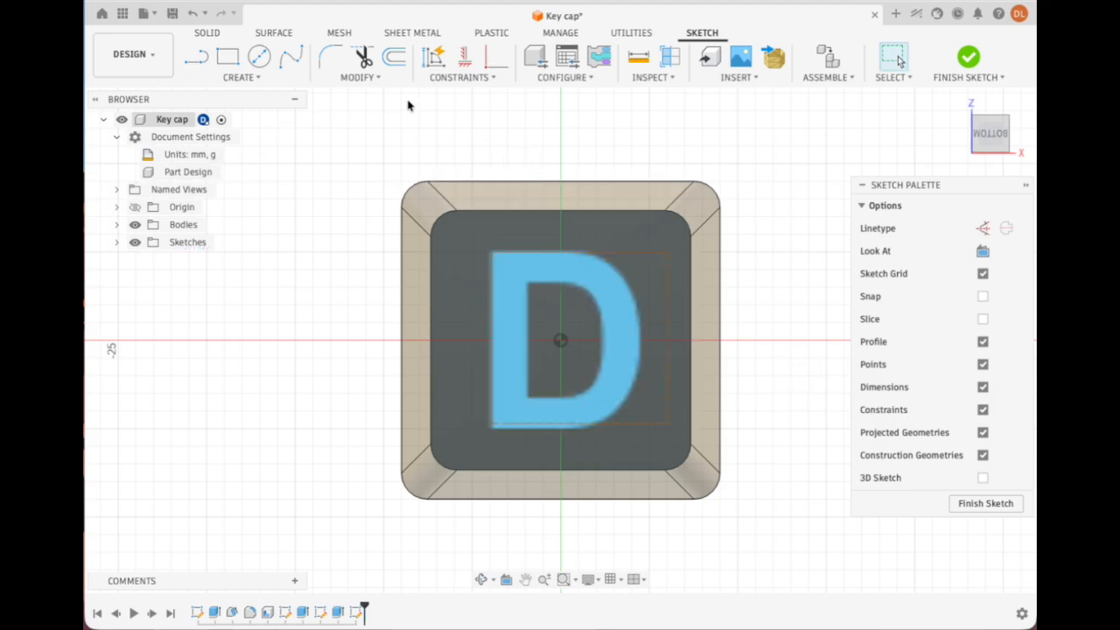
- Finish the sketch and extrude only the letter D by -0.5 mm as a cut into the closed outer face
click(1002, 55)
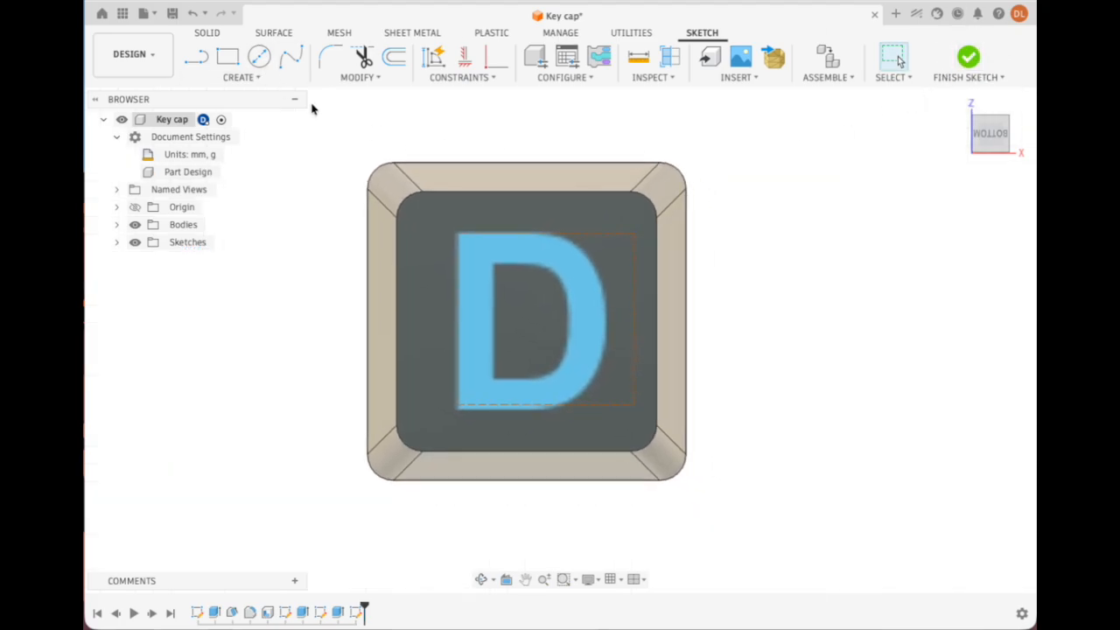
click(225, 57)
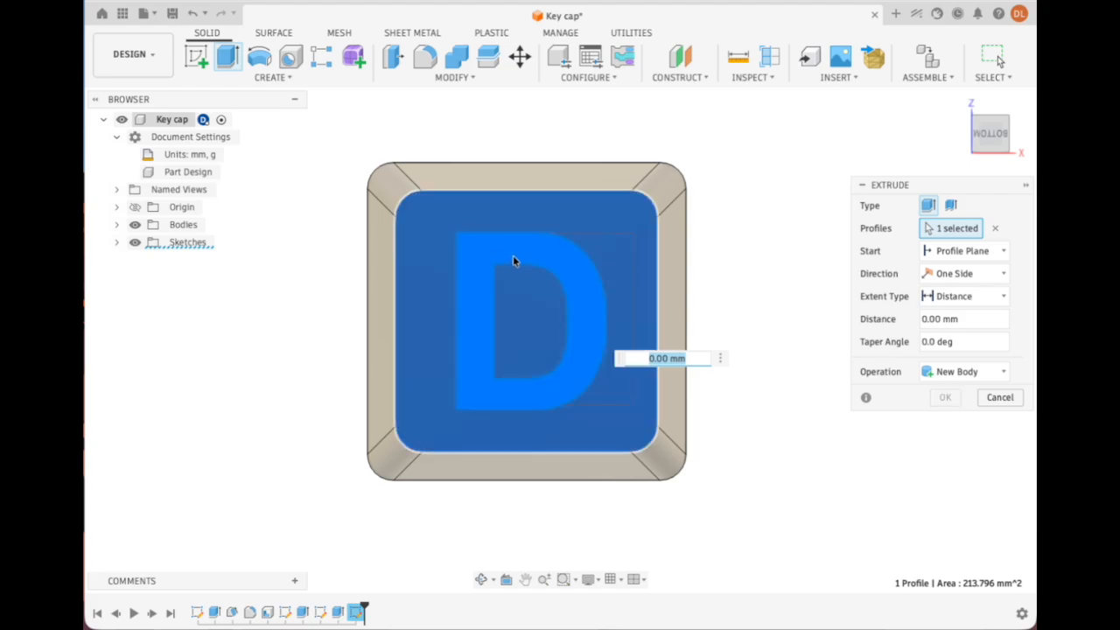
click(995, 229)
click(560, 262)
drag(995, 125, 913, 167)
double_click(685, 365)
triple_click(687, 362)
text(-.5)
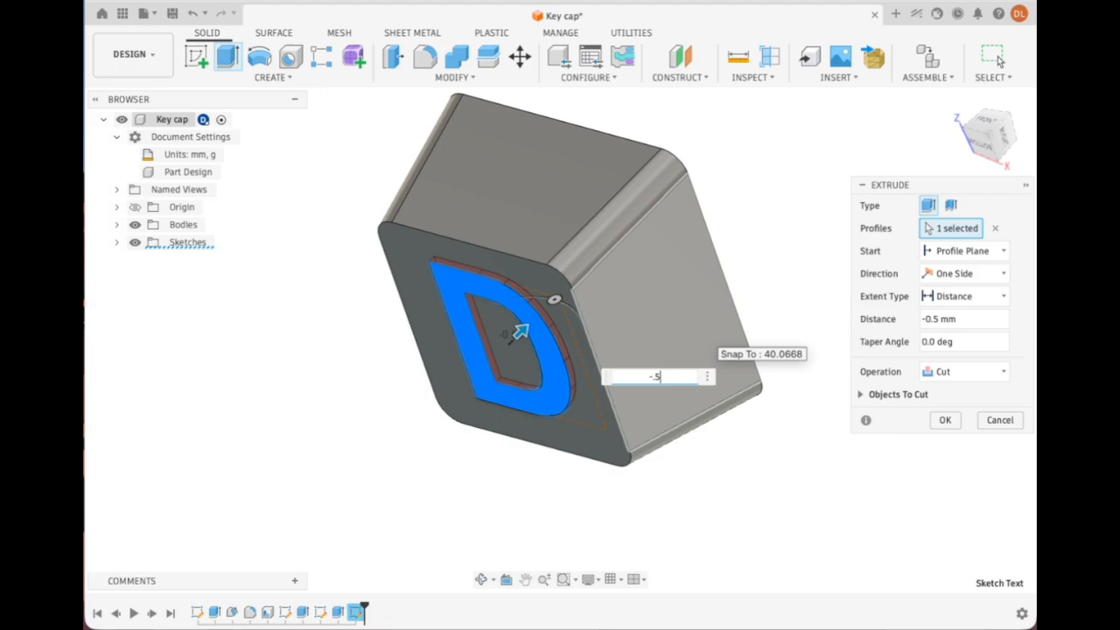
key(Return)
- Find a grey appearance in the library and apply Paint - Enamel Glossy (Grey) to the key cap body
mouse_move(1028, 181)
shift+middle_down()
mouse_move(1010, 67)
mouse_move(973, 123)
mouse_move(977, 193)
mouse_move(885, 167)
mouse_move(782, 165)
mouse_move(795, 202)
mouse_move(846, 216)
shift+middle_up()
scroll(830, 210, down, 3)
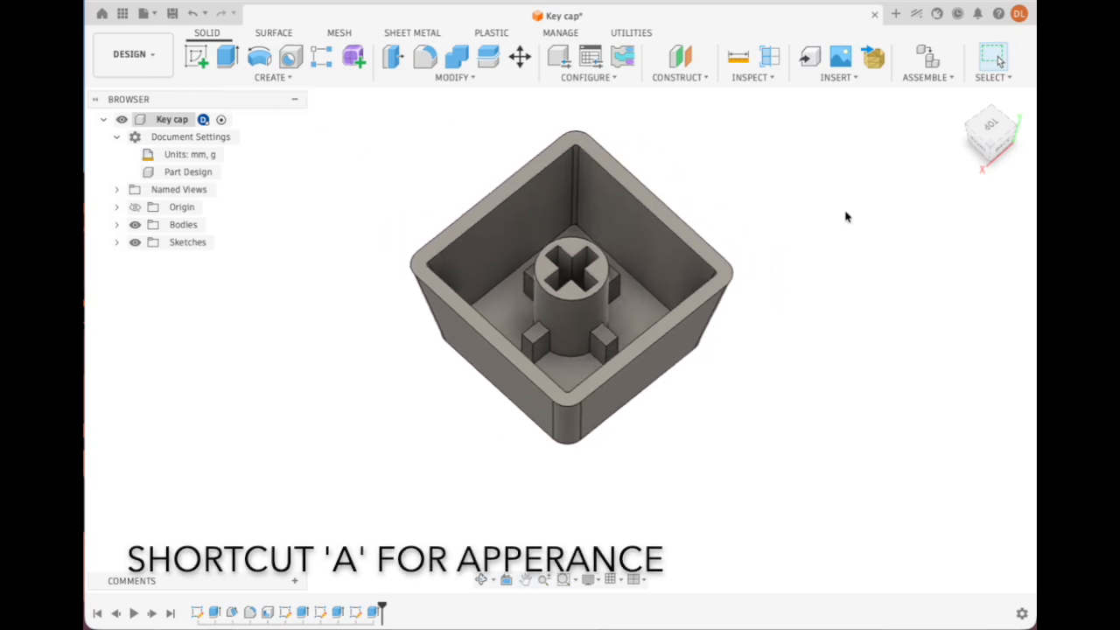
key(a)
click(867, 417)
text(greu)
key(BackSpace)
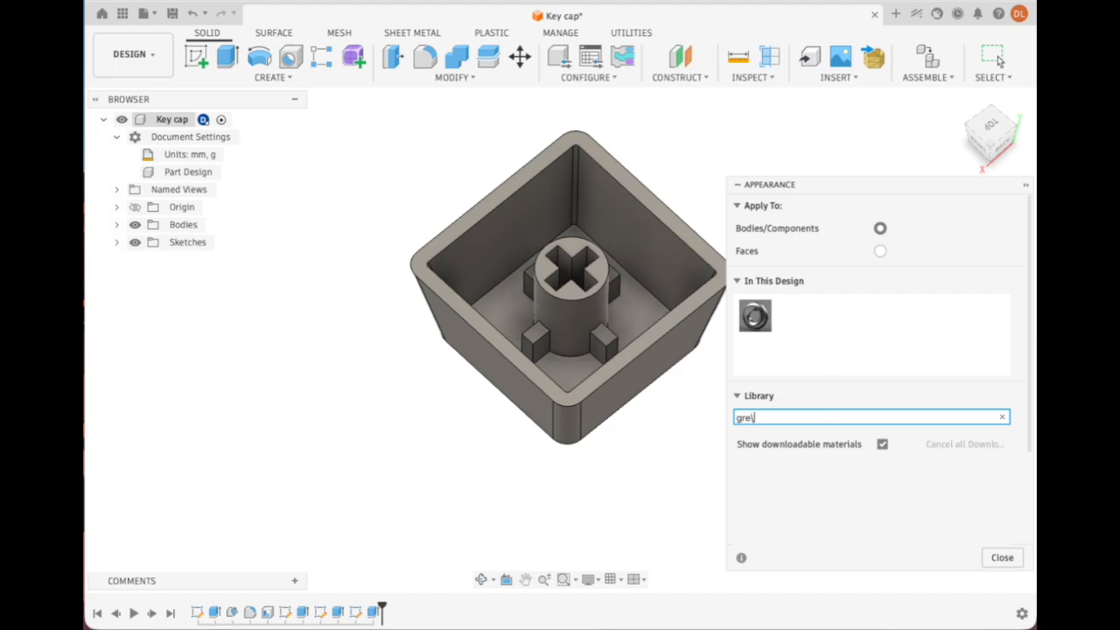
text(y)
scroll(875, 517, down, 2)
scroll(872, 492, down, 3)
drag(862, 530, 618, 383)
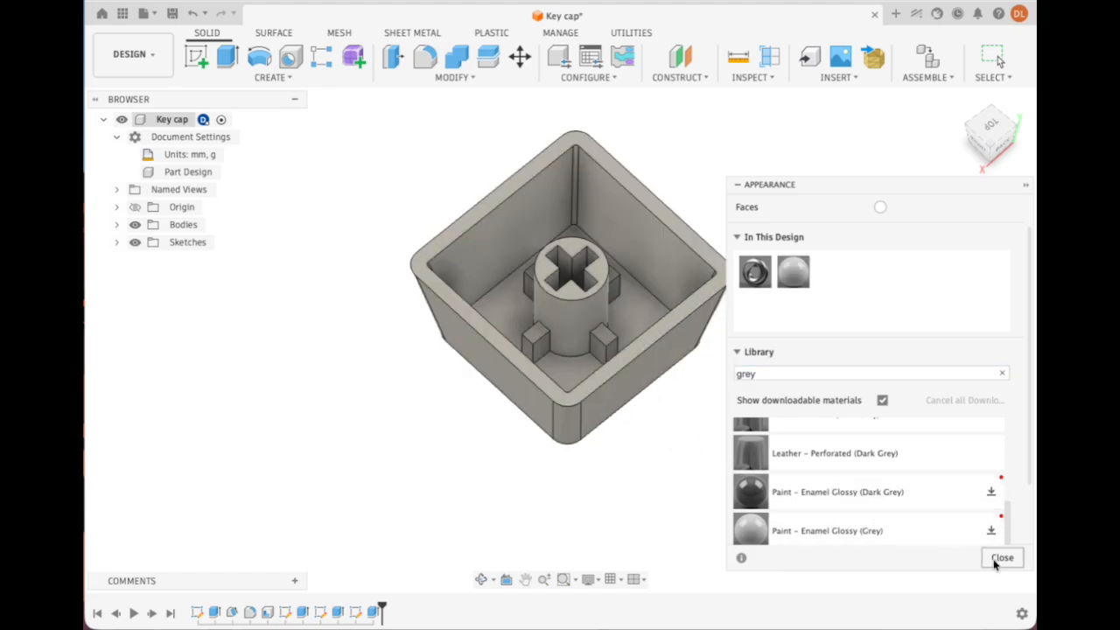
click(1002, 558)
shift+middle_drag(989, 132, 963, 40)
click(986, 139)
click(1029, 115)
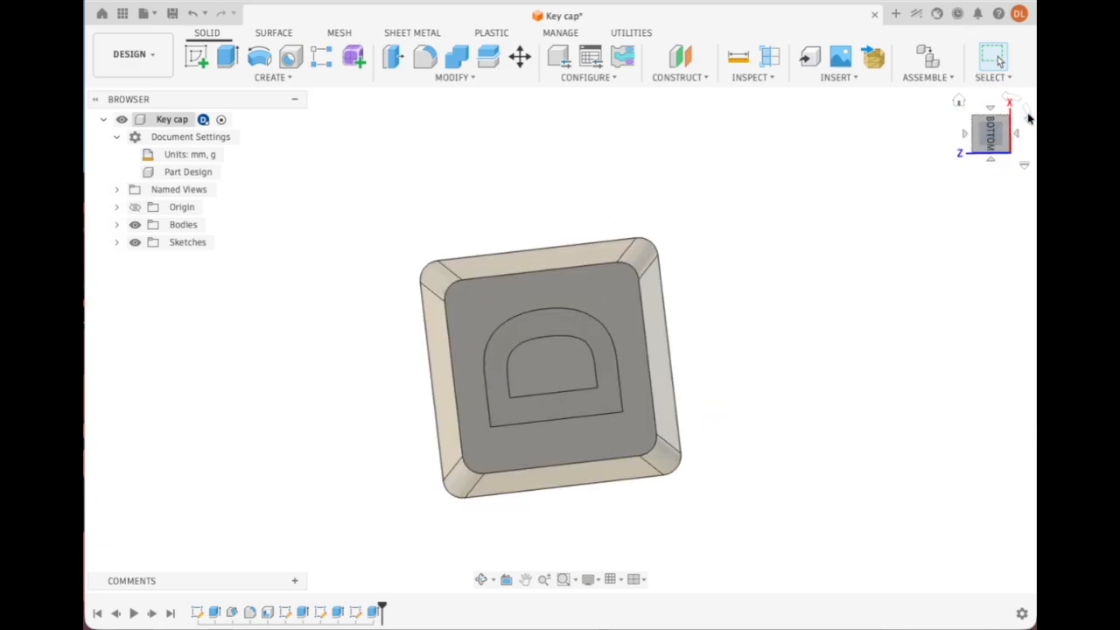
click(1029, 115)
shift+middle_drag(763, 180, 696, 229)
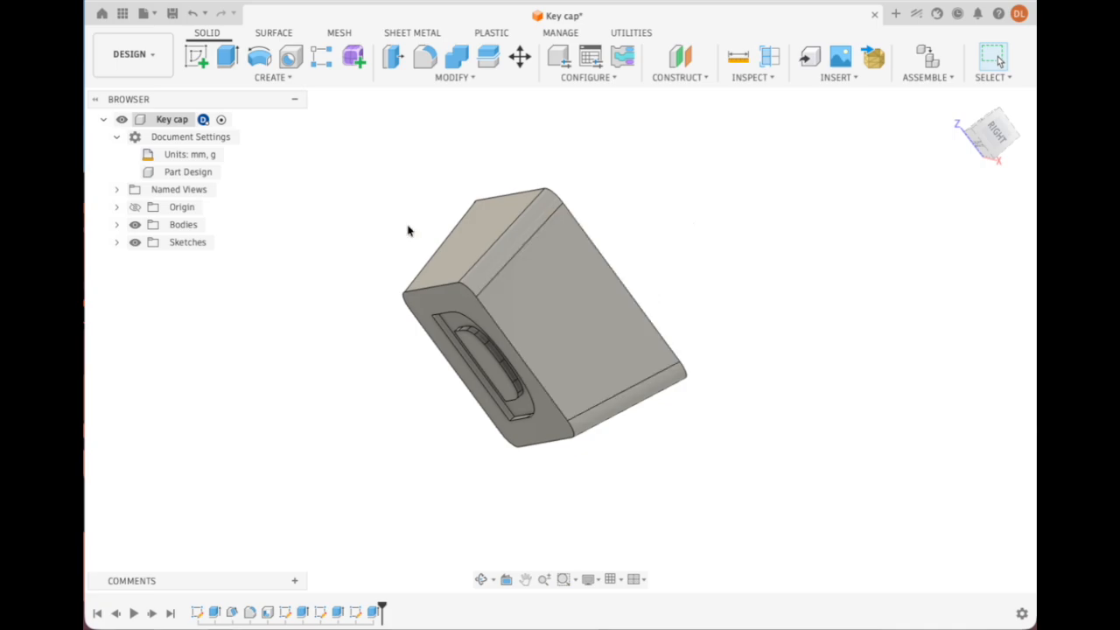
- Save the key cap body as a binary STL mesh in millimetres, named key cap, in the computer's Downloads folder
click(116, 225)
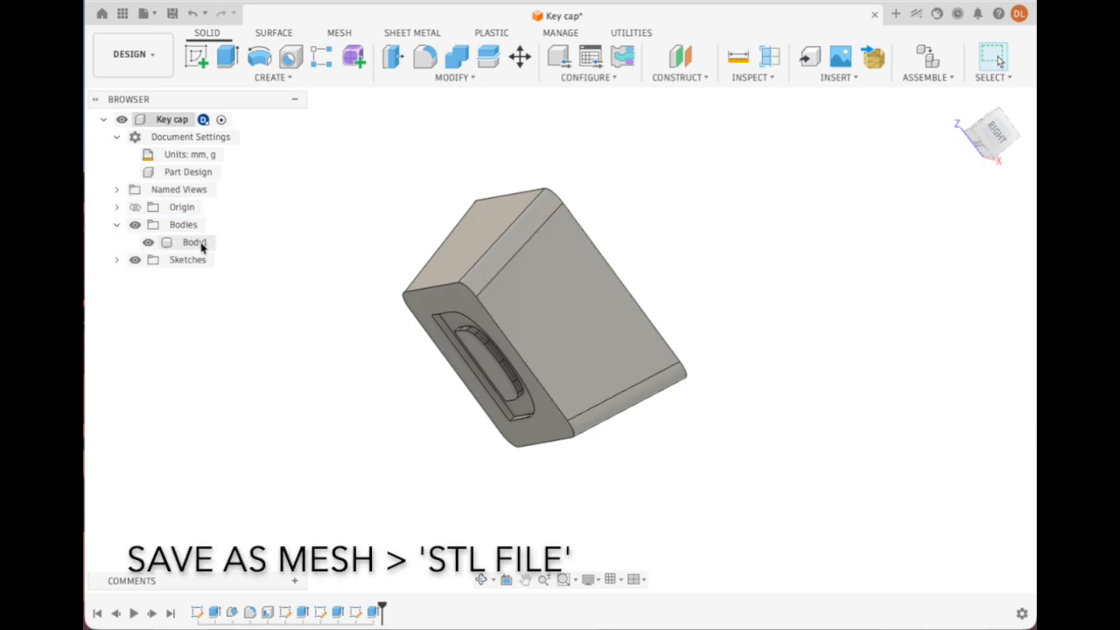
right_click(200, 243)
click(315, 423)
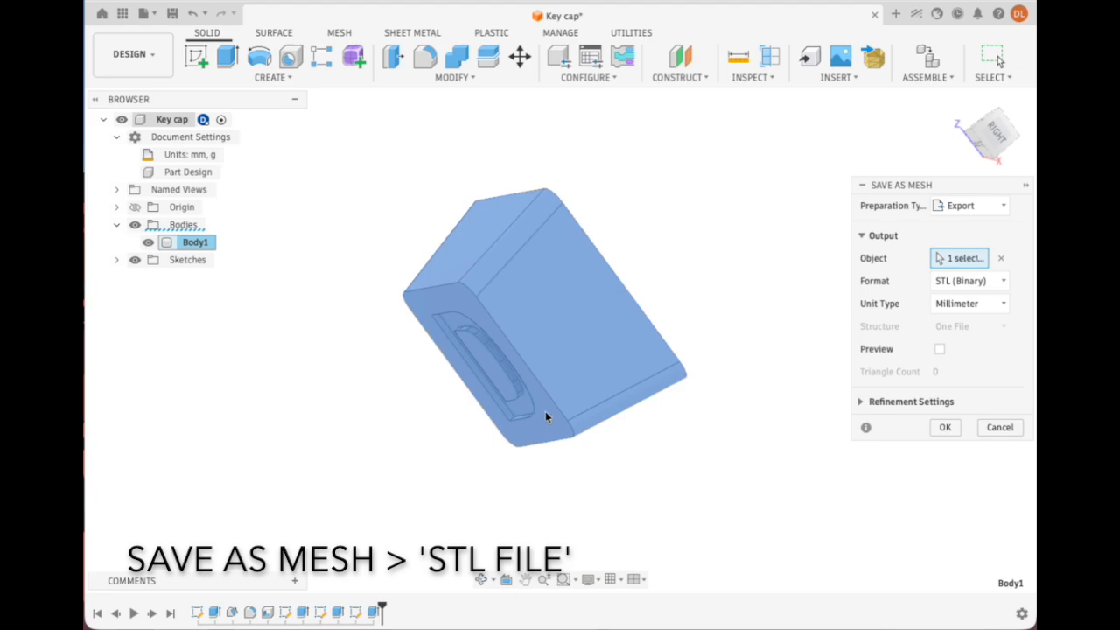
click(957, 429)
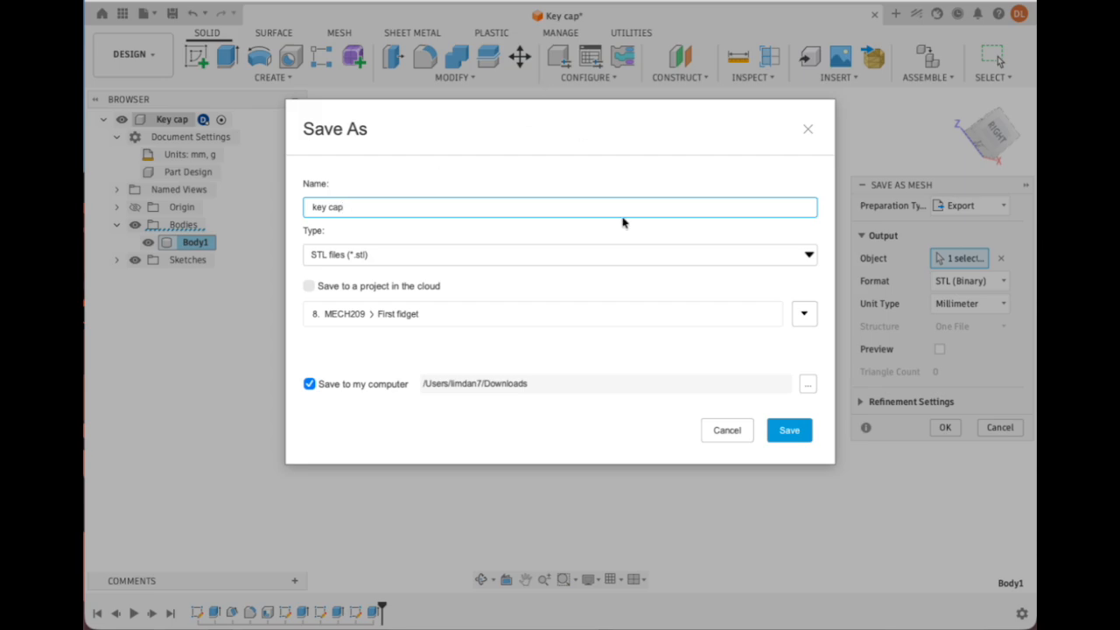
click(790, 430)
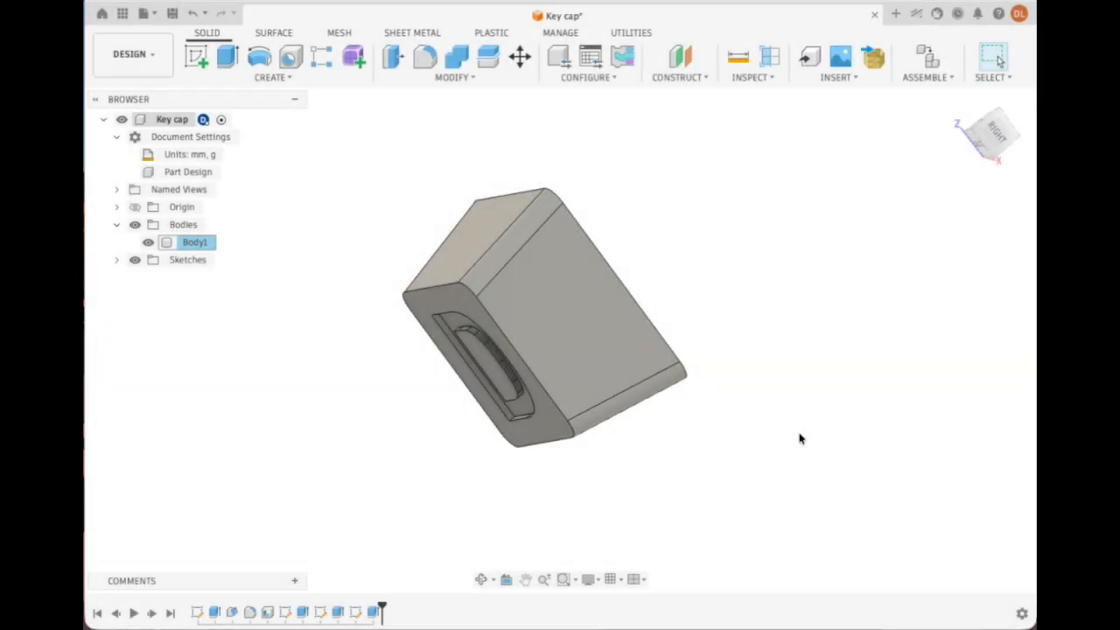